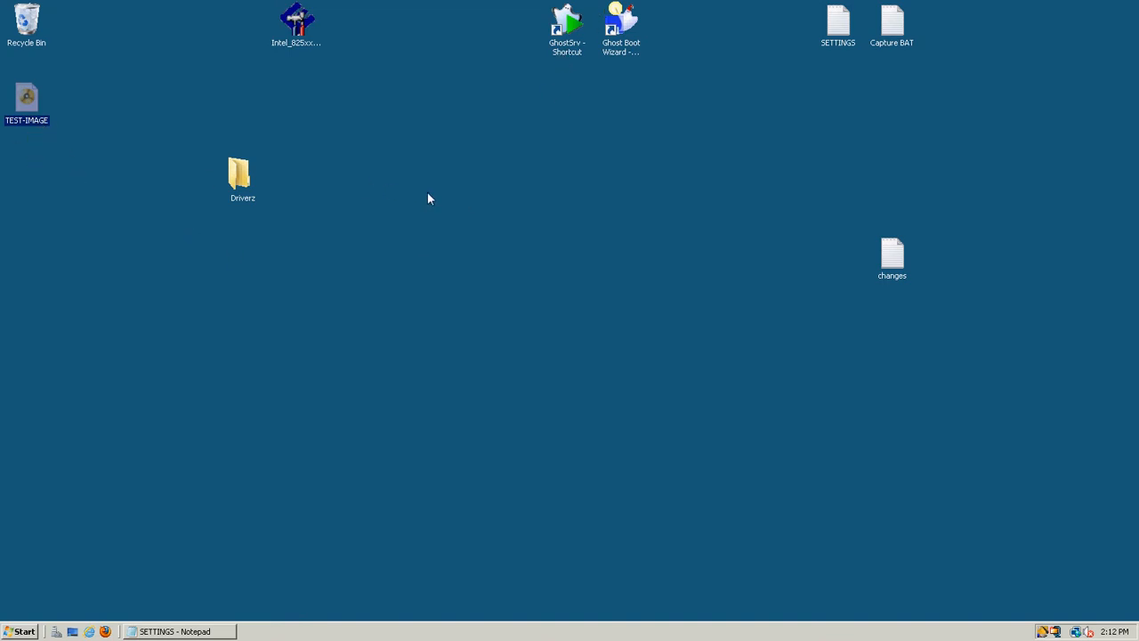
# Switch from the remote server session to VMware Workstation and open the CD/DVD (IDE) settings of the Test virtual machine.
pyautogui.moveTo(715, 5)
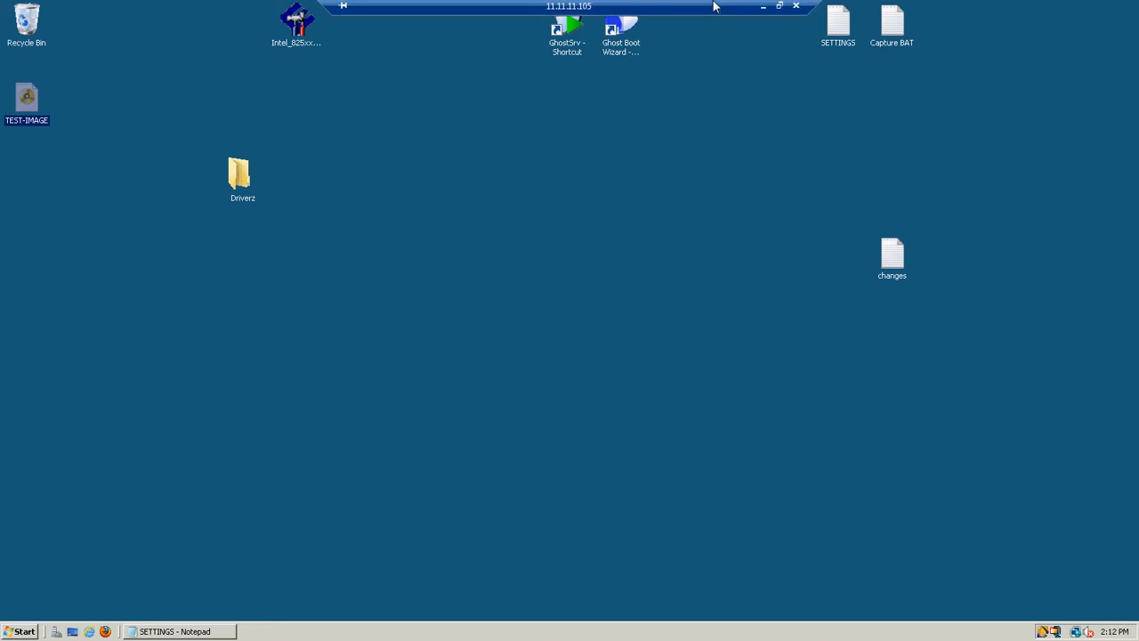
pyautogui.click(768, 7)
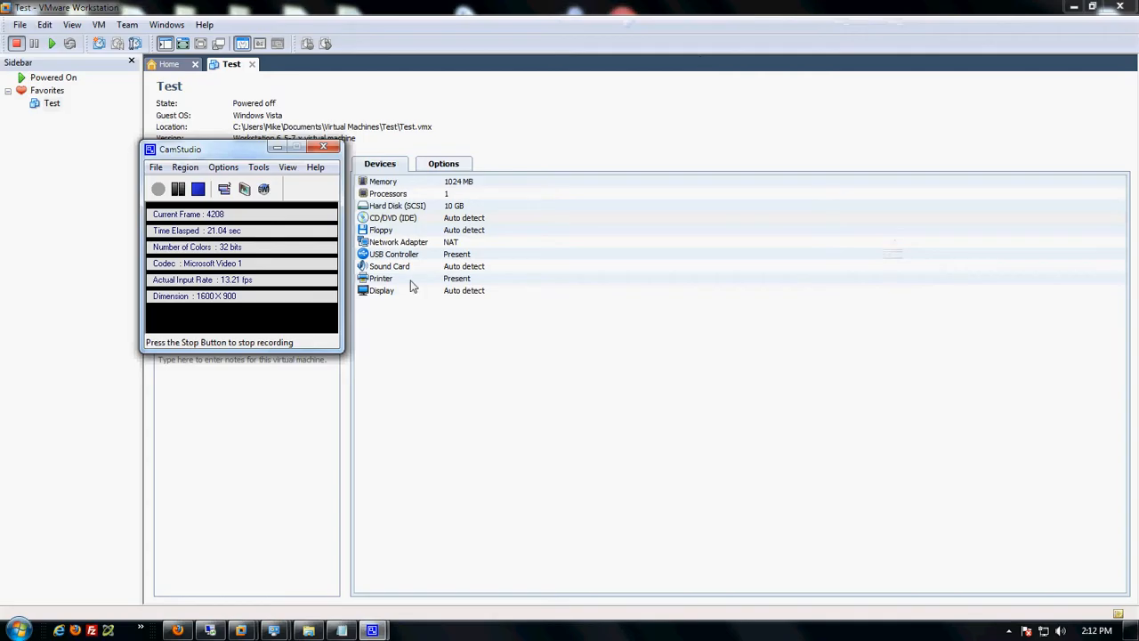
pyautogui.click(400, 349)
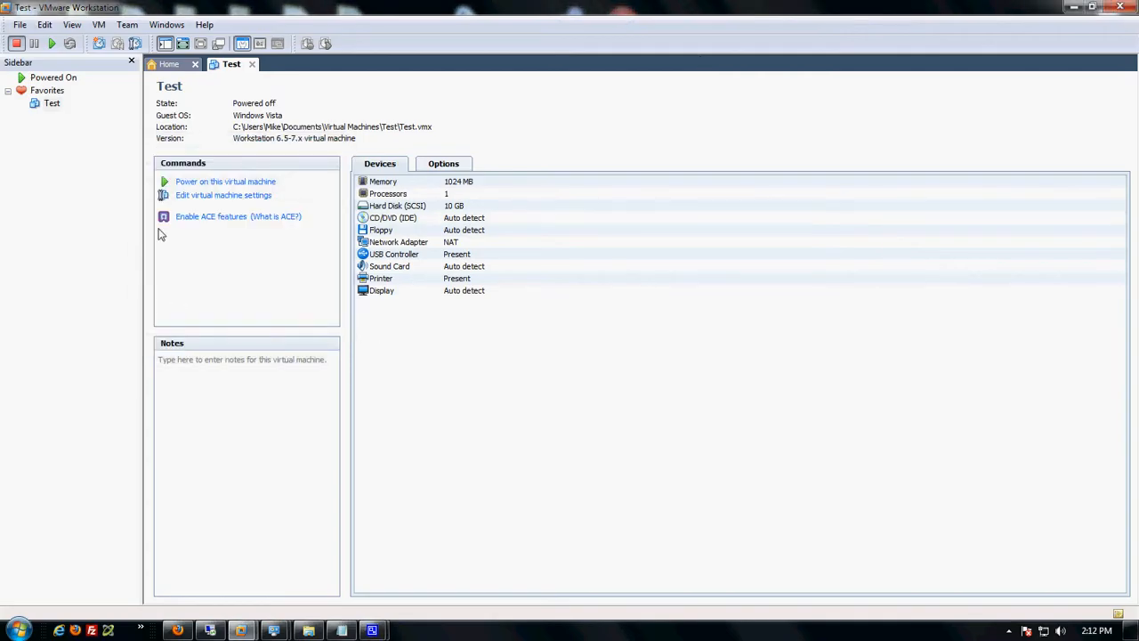
pyautogui.click(398, 221)
pyautogui.doubleClick(396, 217)
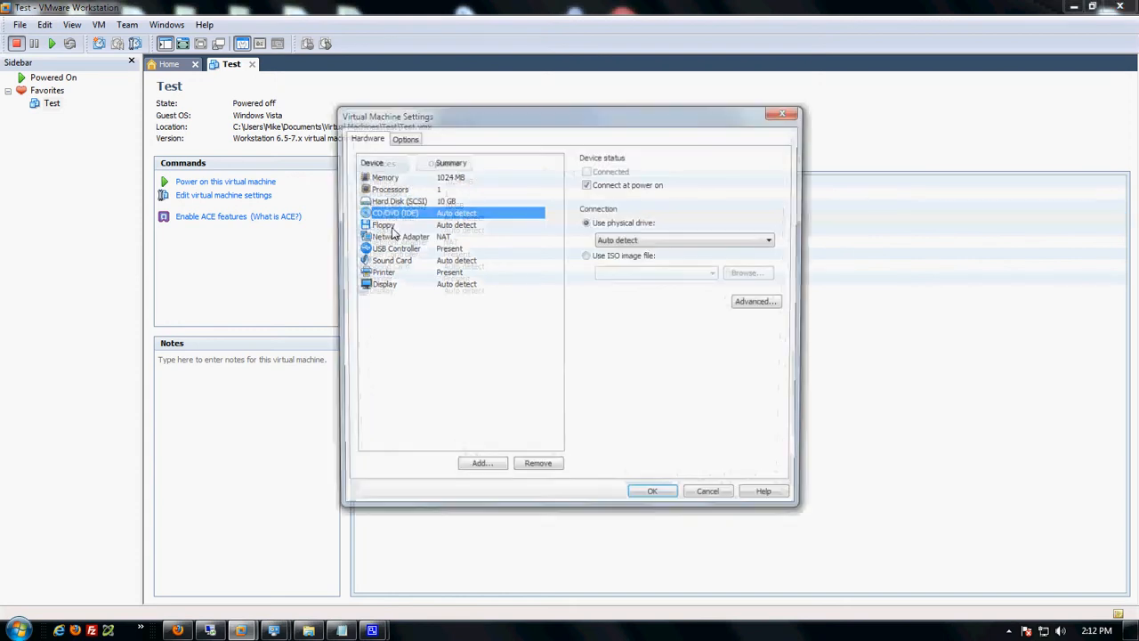
# Attach Create-Image.iso from the desktop's Create-Image folder to the virtual CD/DVD drive and power on the Test virtual machine.
pyautogui.click(753, 273)
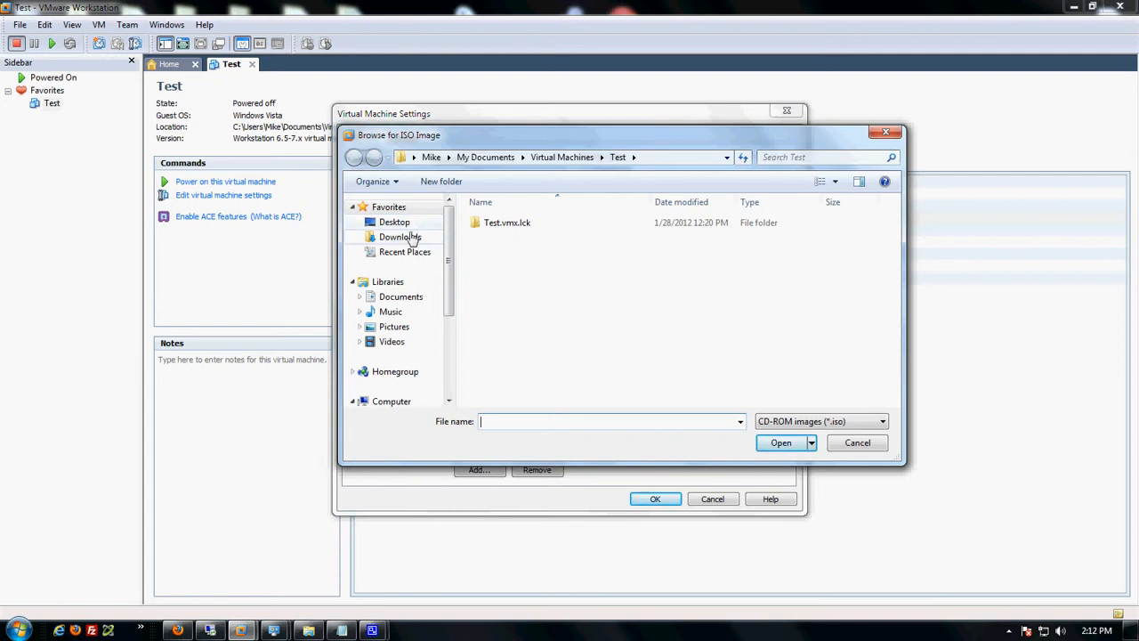
pyautogui.click(394, 222)
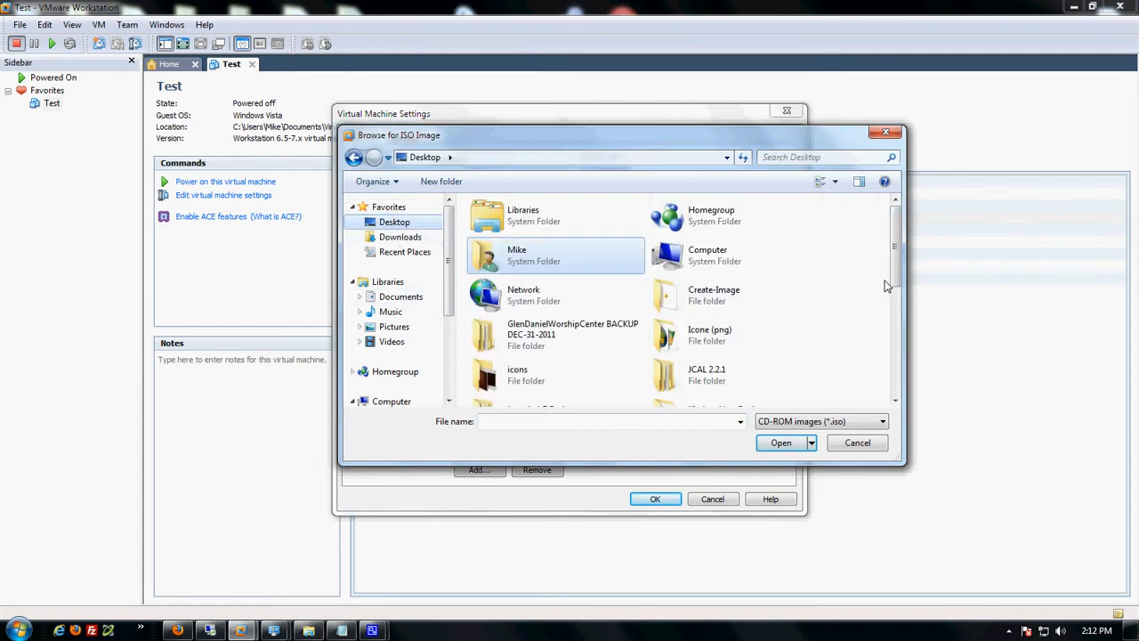
pyautogui.moveTo(895, 254); pyautogui.dragTo(897, 296)
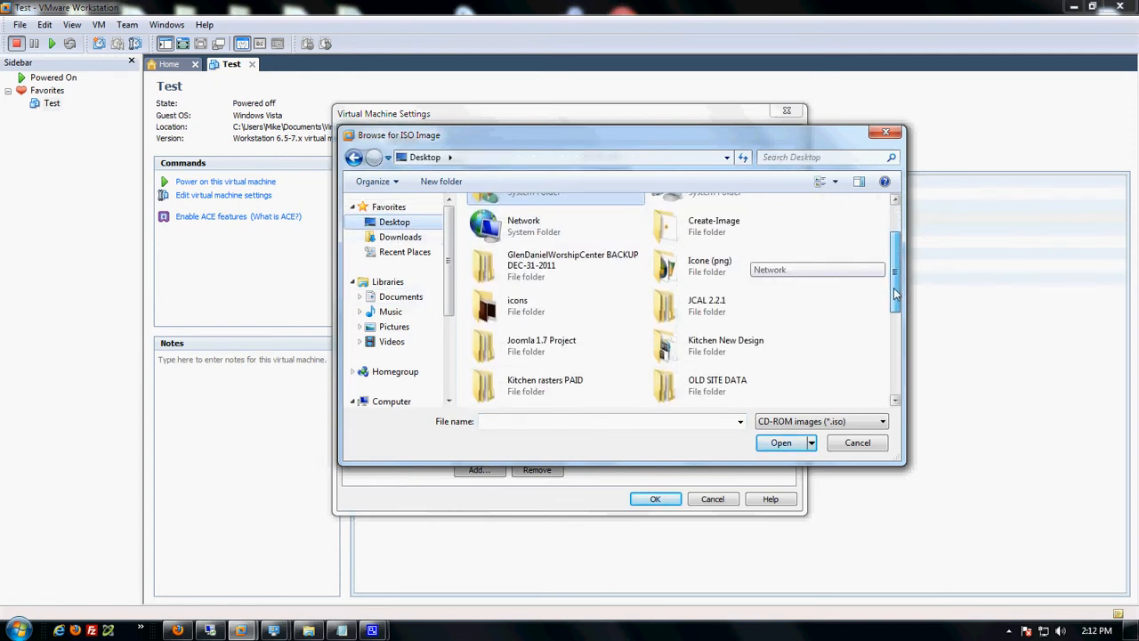
pyautogui.doubleClick(704, 230)
pyautogui.doubleClick(516, 223)
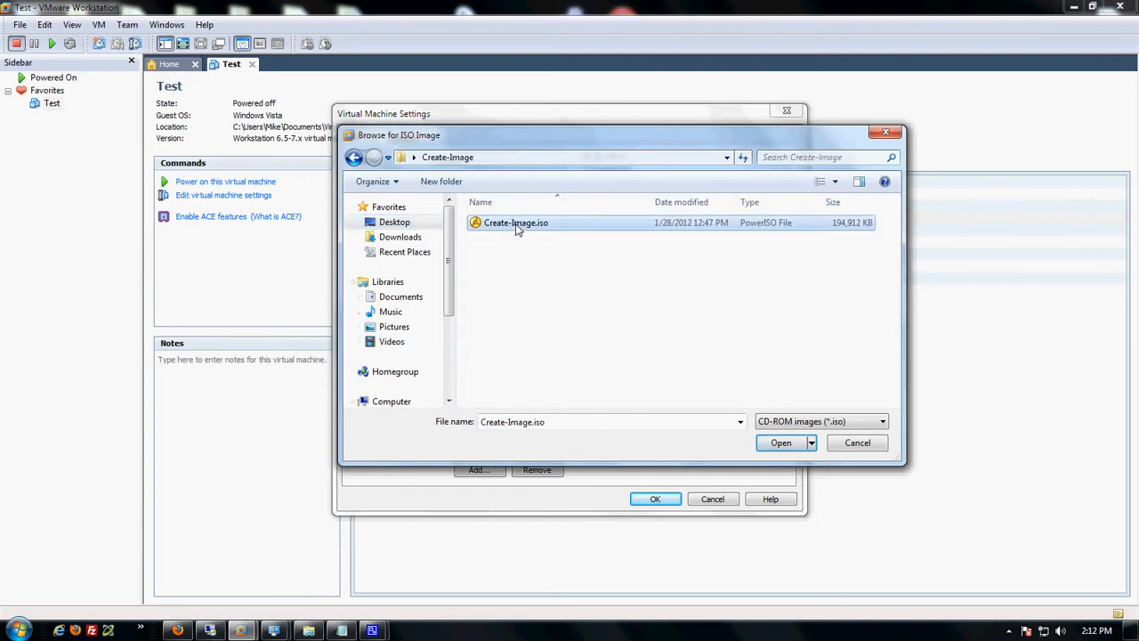
pyautogui.click(655, 500)
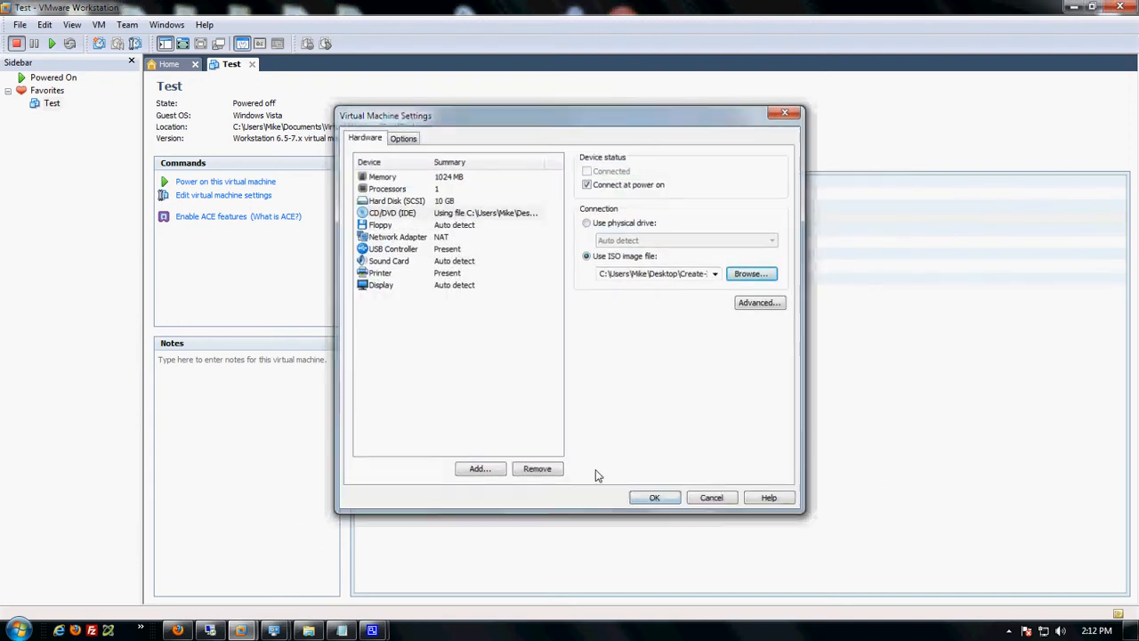
pyautogui.click(204, 183)
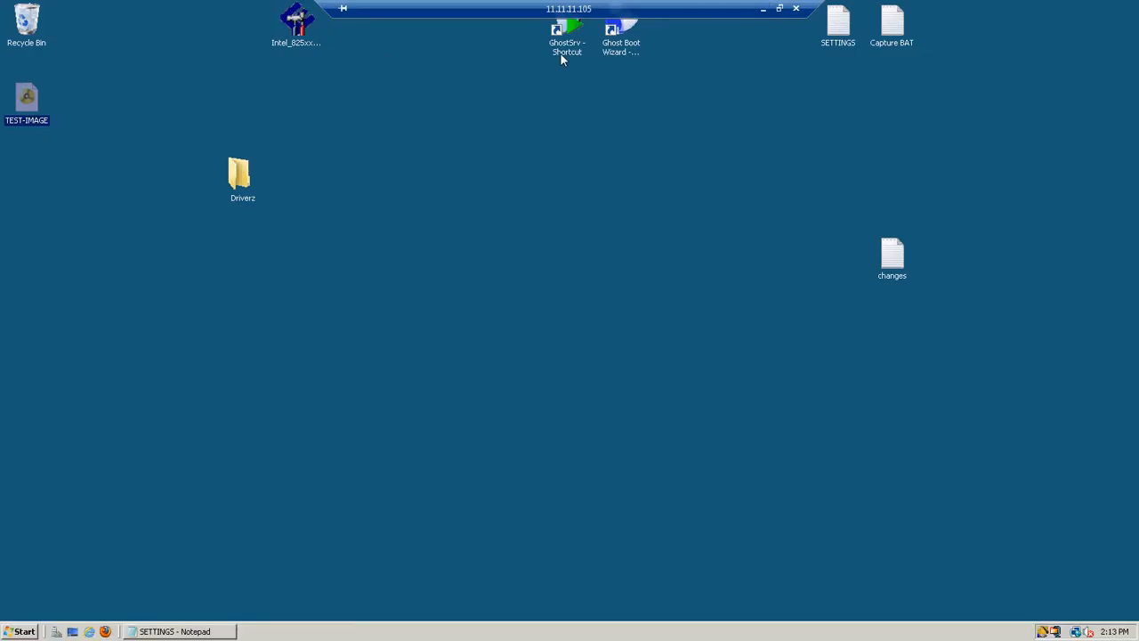
# Launch GhostCast Server on the remote server and name the session 1.
pyautogui.doubleClick(564, 40)
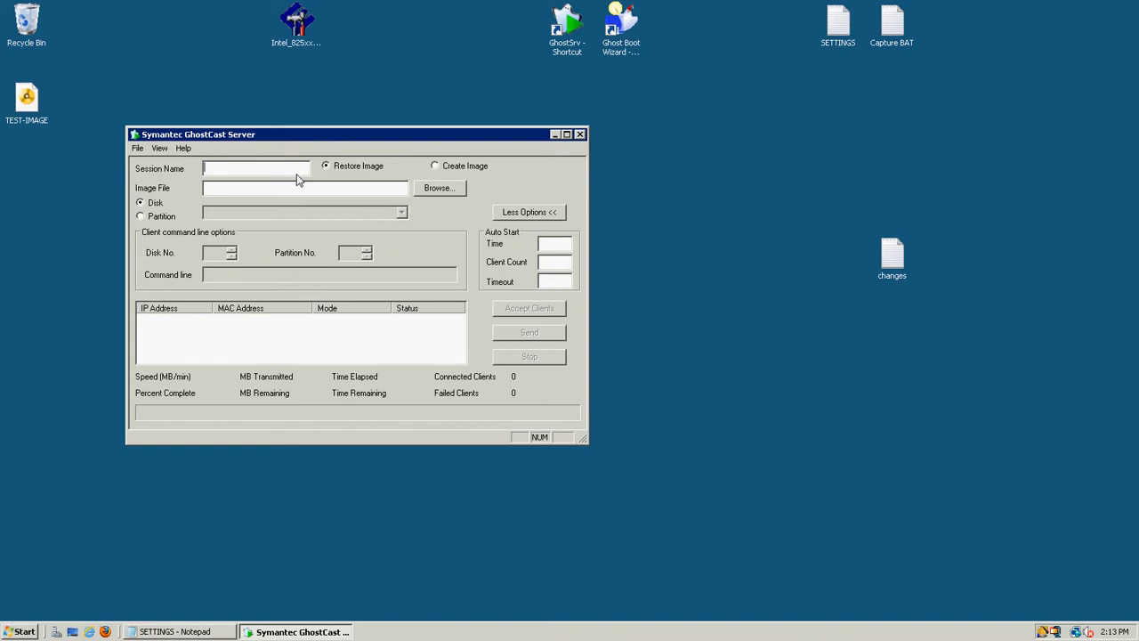
pyautogui.write('1')
pyautogui.click(436, 188)
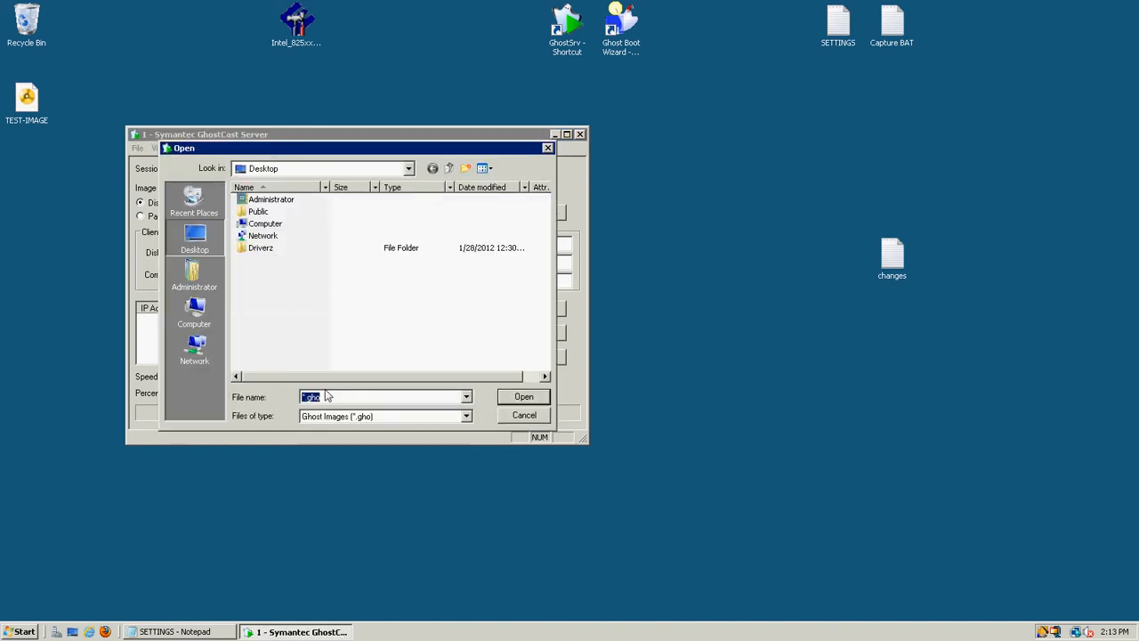
pyautogui.write('TEST')
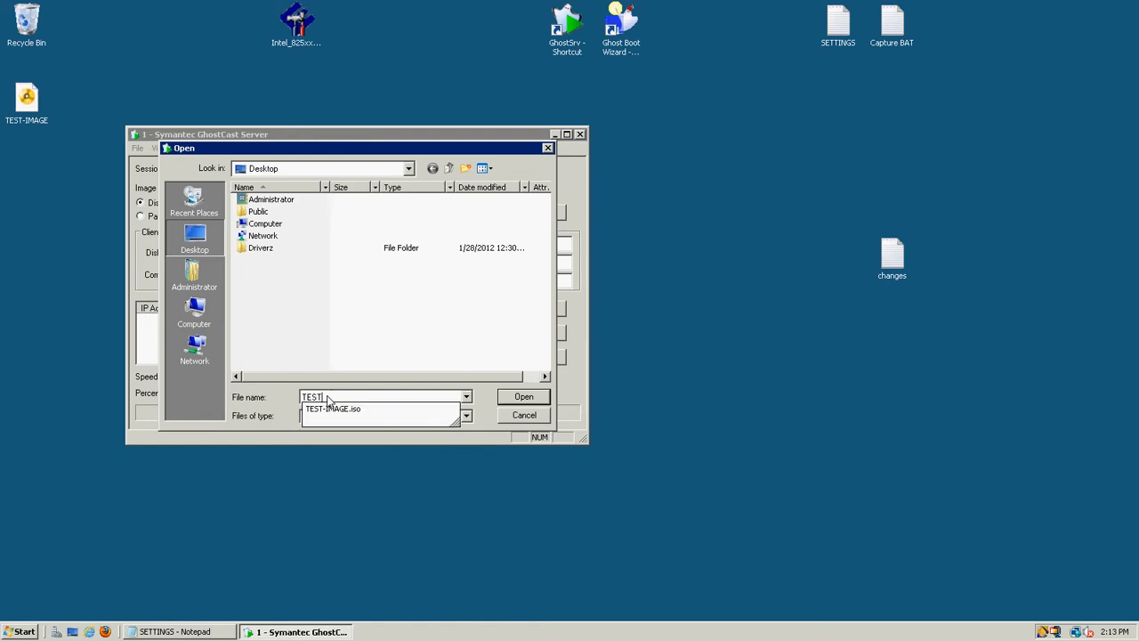
pyautogui.click(514, 402)
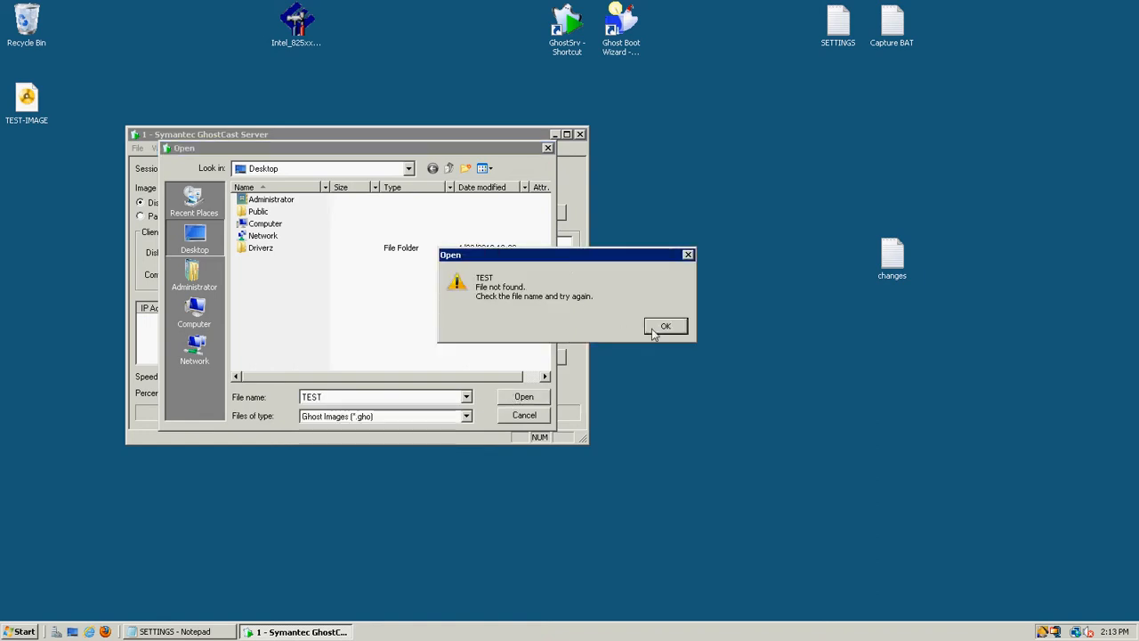
pyautogui.click(656, 329)
pyautogui.click(548, 148)
# Set the session to Create Image with TEST.gho on the desktop as the image file, and start accepting clients.
pyautogui.click(470, 170)
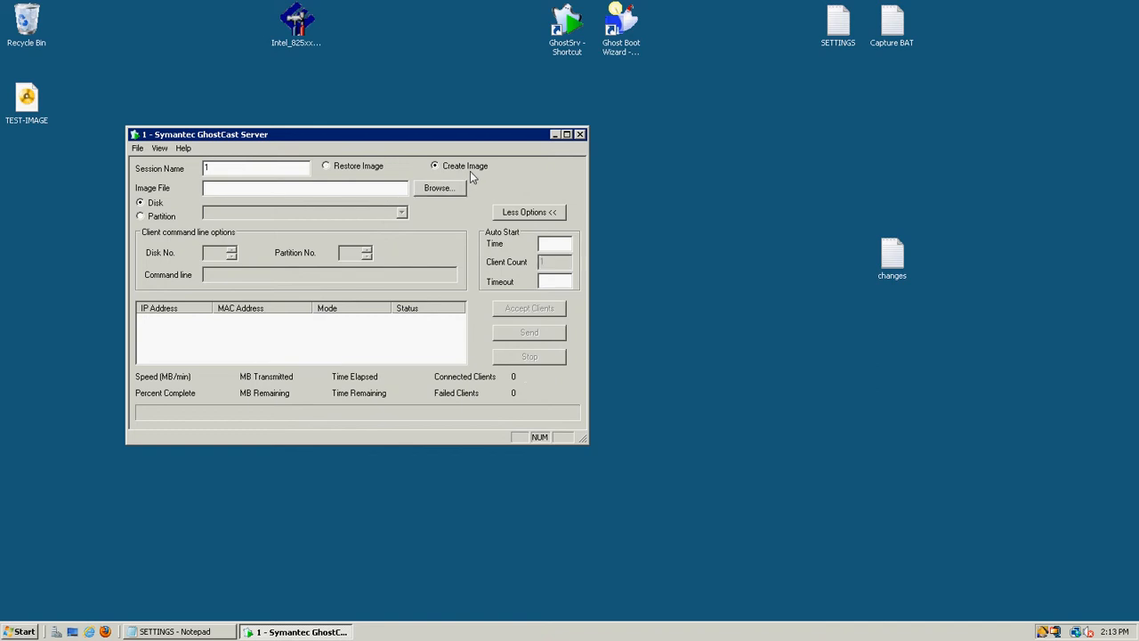
pyautogui.click(438, 188)
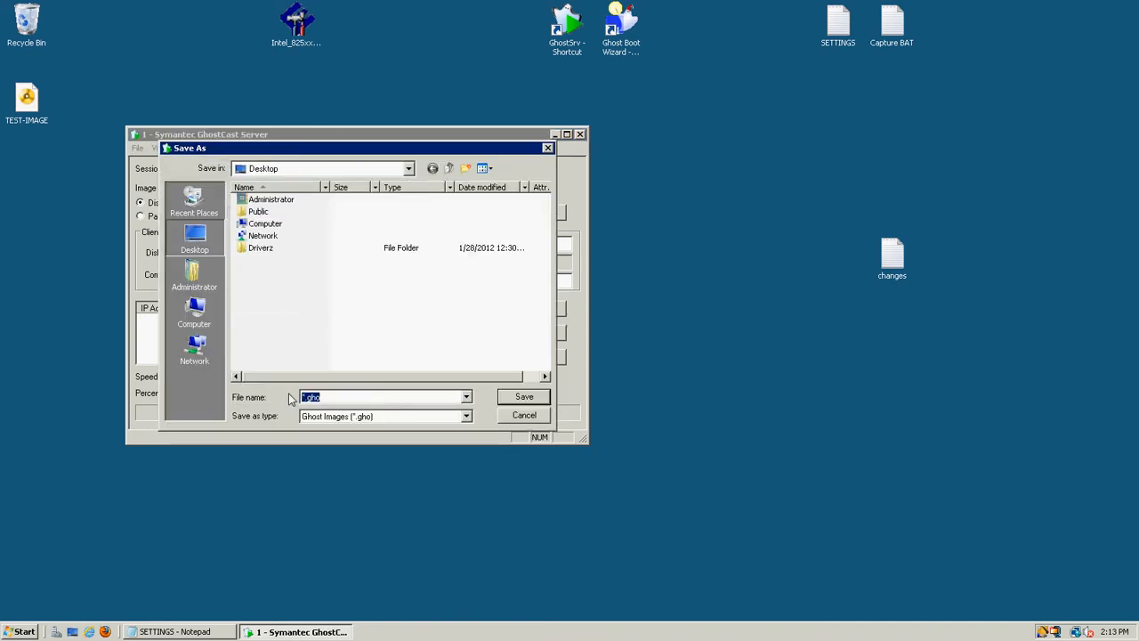
pyautogui.write('TEST')
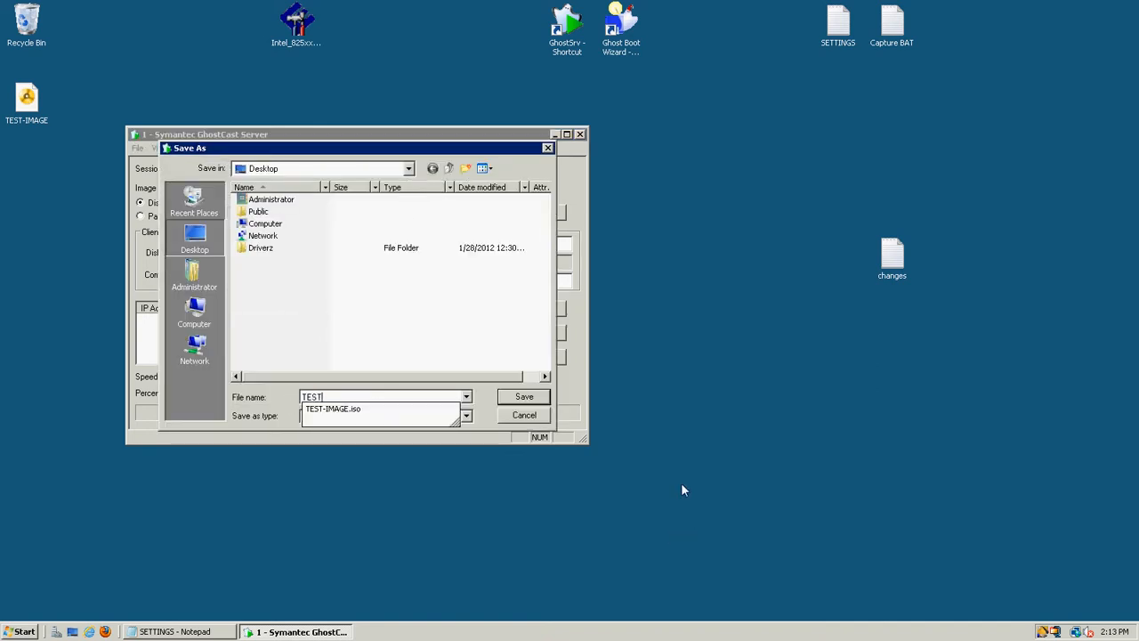
pyautogui.click(503, 397)
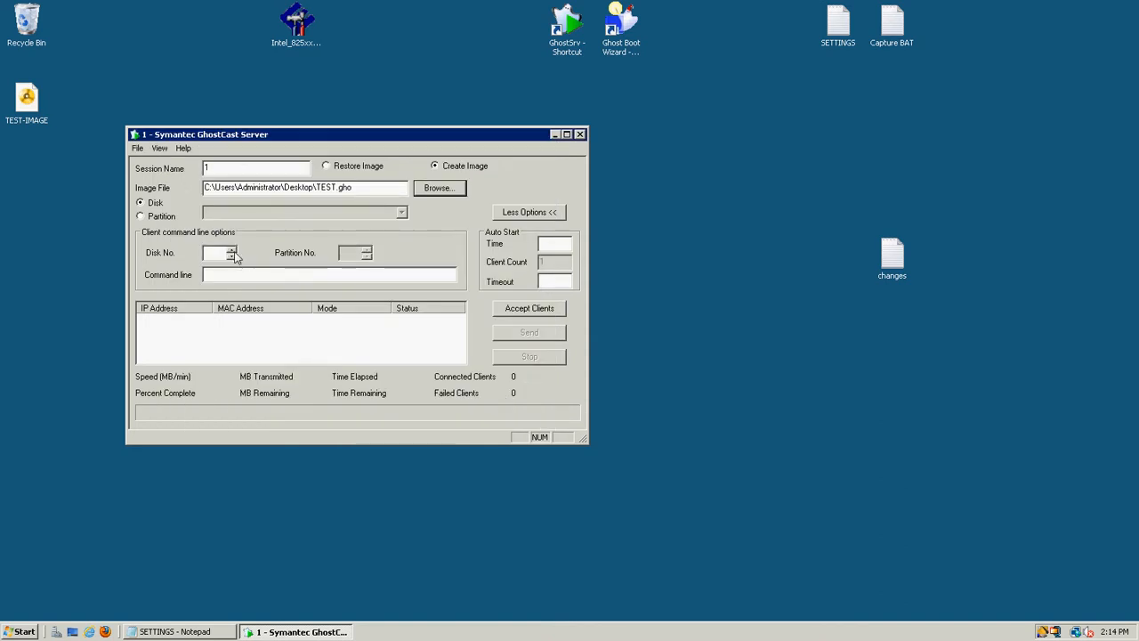
pyautogui.click(508, 313)
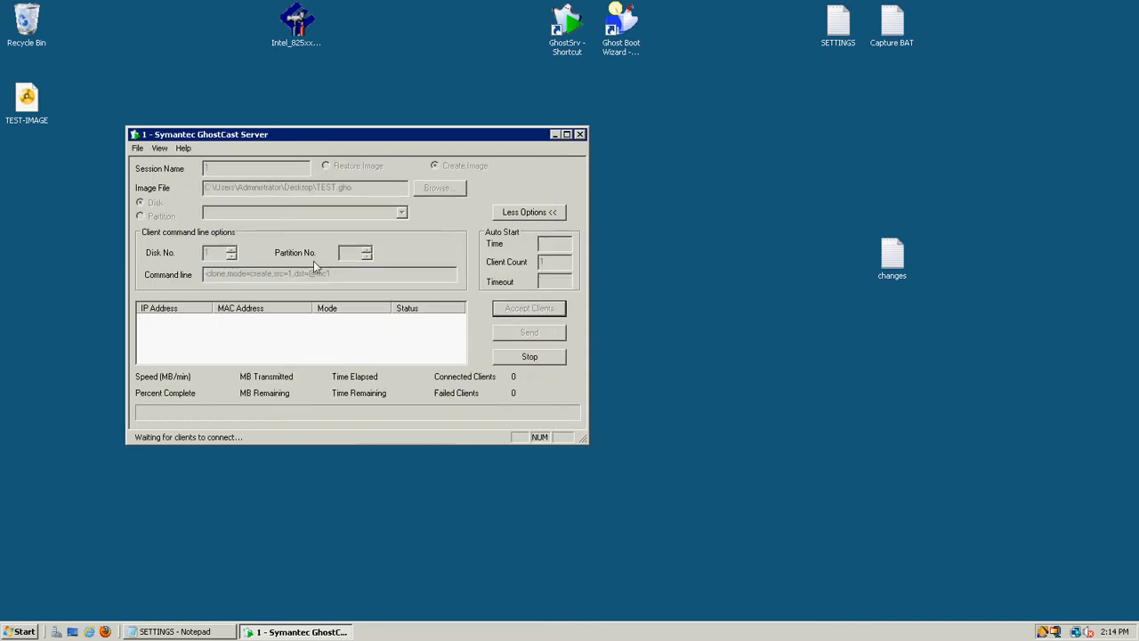
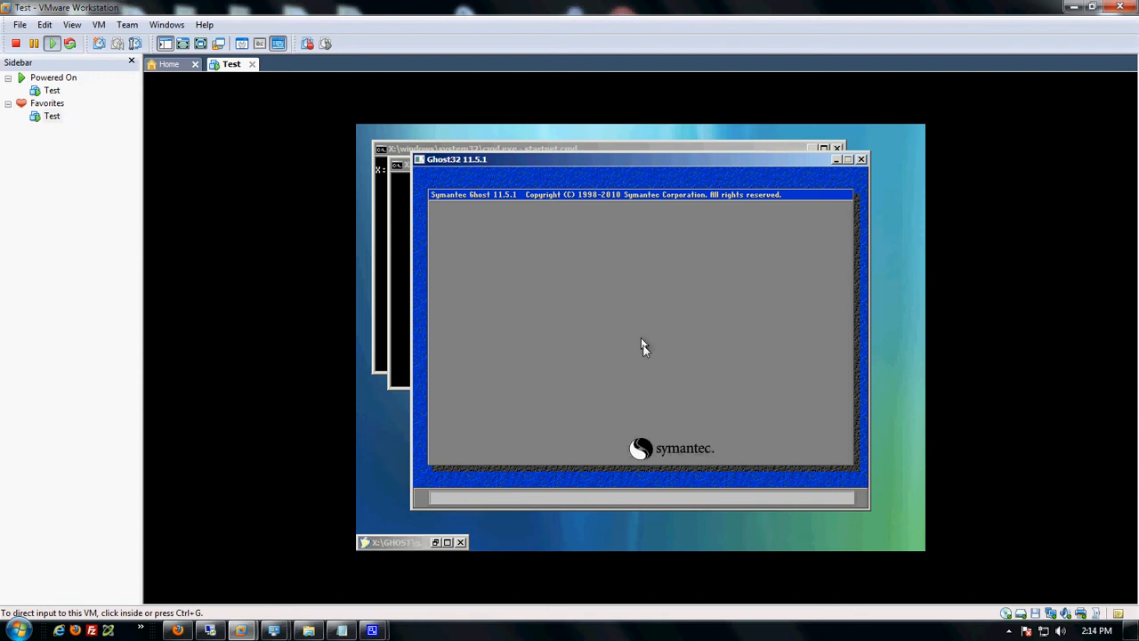
# Compare the Ghost32 client's source, destination and connection details in the virtual machine with the client list in GhostCast Server.
pyautogui.click(644, 347)
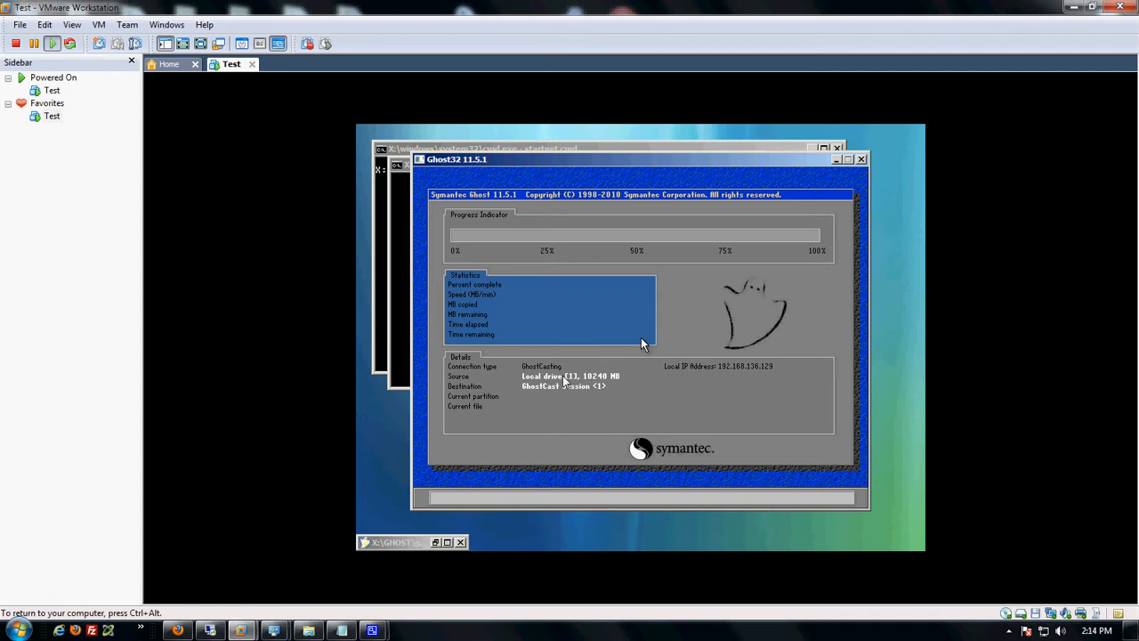
pyautogui.hotkey('ctrl', 'alt')
pyautogui.click(462, 158)
pyautogui.hotkey('ctrl', 'alt')
pyautogui.click(349, 164)
pyautogui.hotkey('ctrl', 'alt')
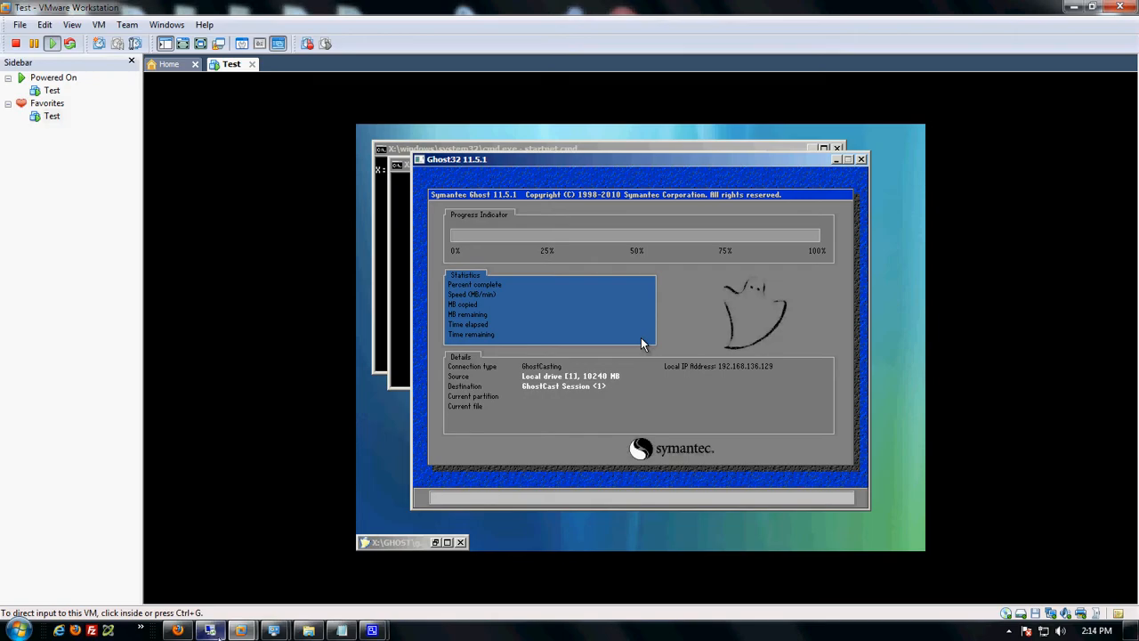
pyautogui.click(210, 630)
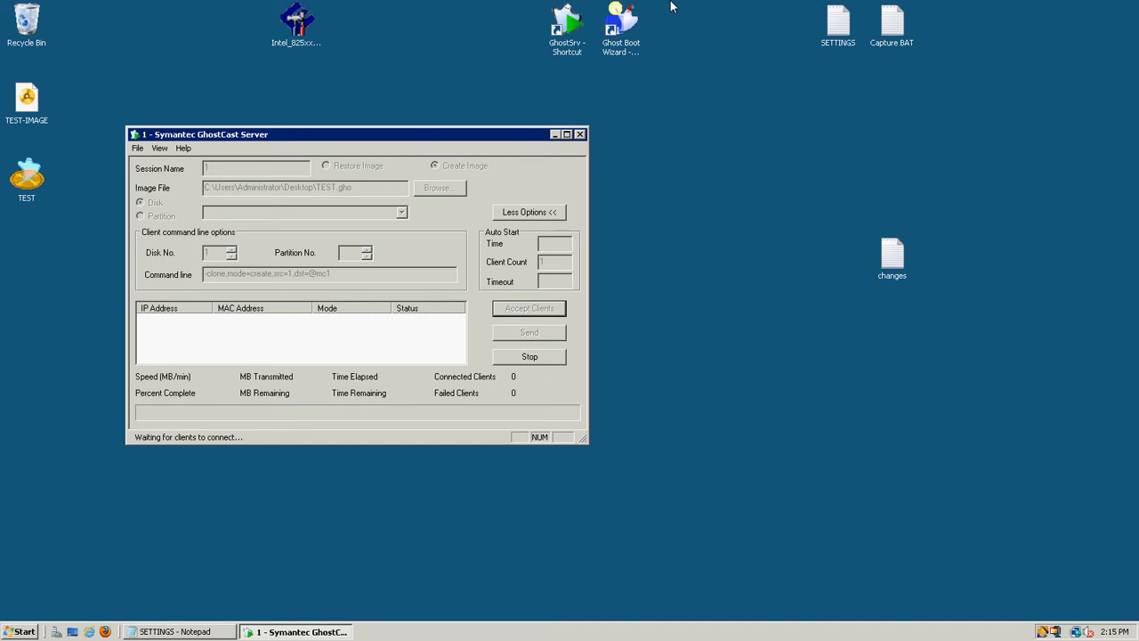
pyautogui.moveTo(728, 10)
pyautogui.click(765, 10)
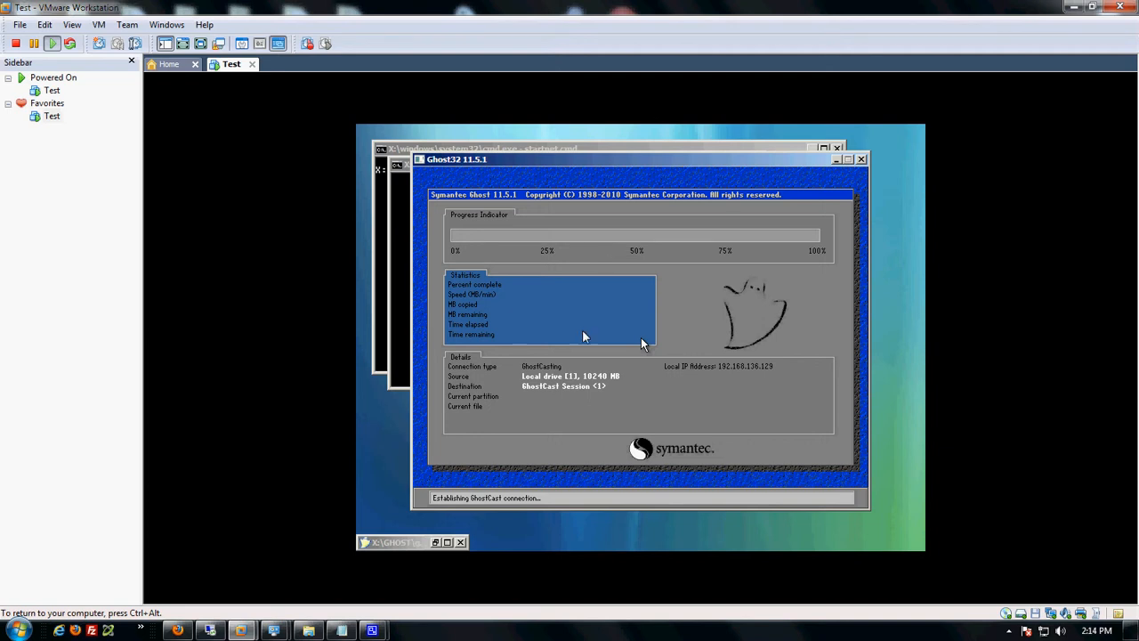
pyautogui.hotkey('ctrl', 'alt')
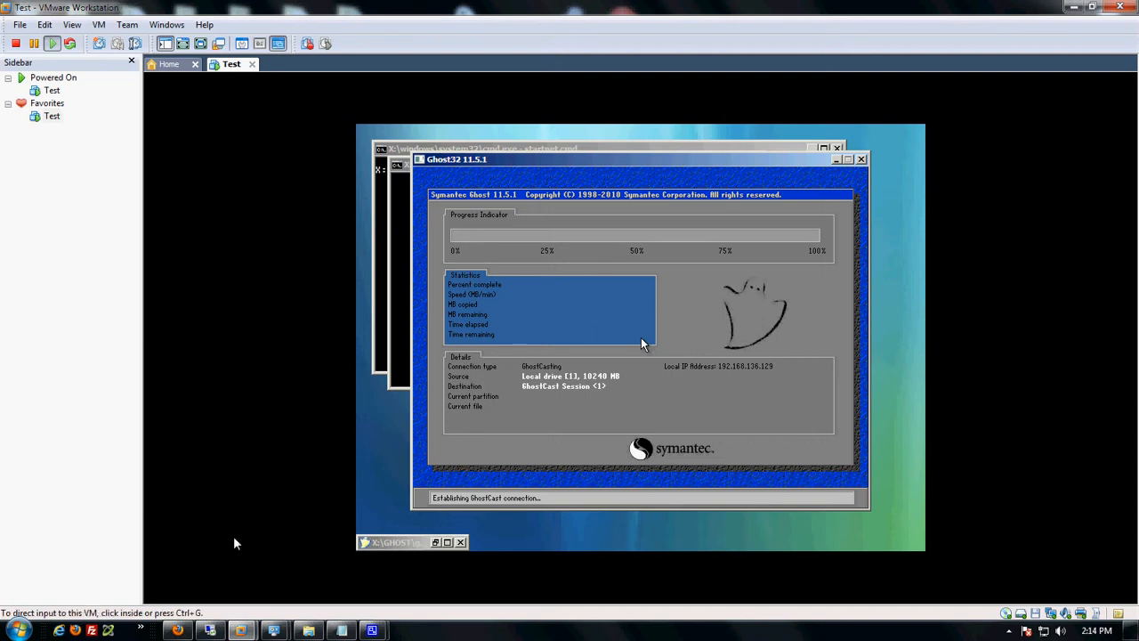
# Switch back to the remote server and close GhostCast Server, terminating the operation in progress.
pyautogui.click(212, 629)
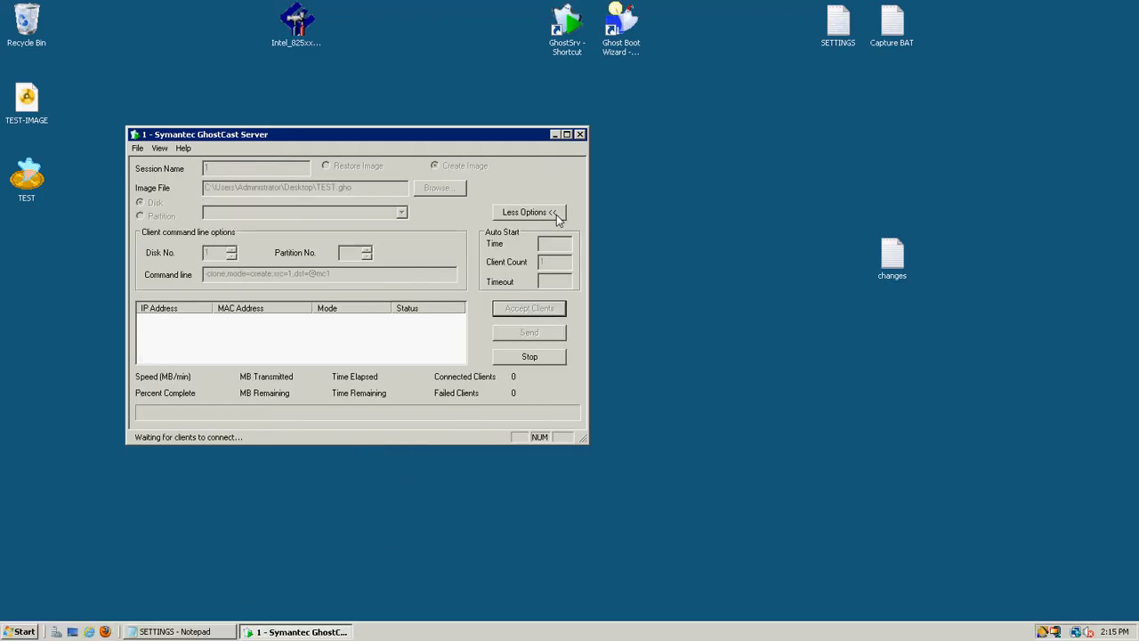
pyautogui.click(580, 135)
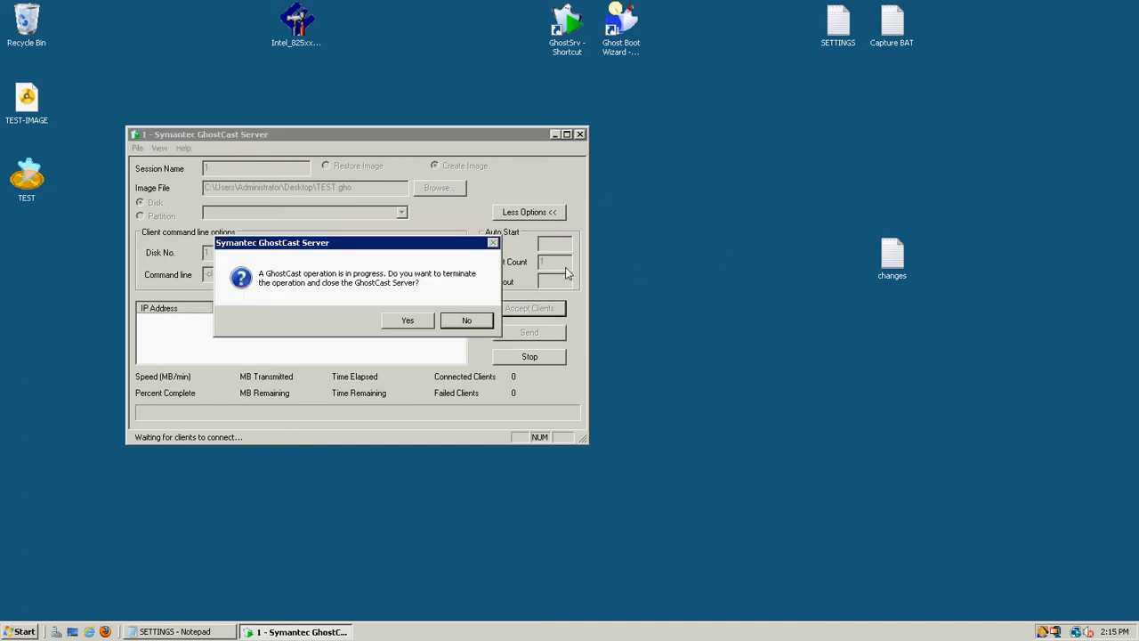
pyautogui.click(414, 323)
# Open the changes text file on the desktop, close it and move it to the Recycle Bin.
pyautogui.doubleClick(893, 259)
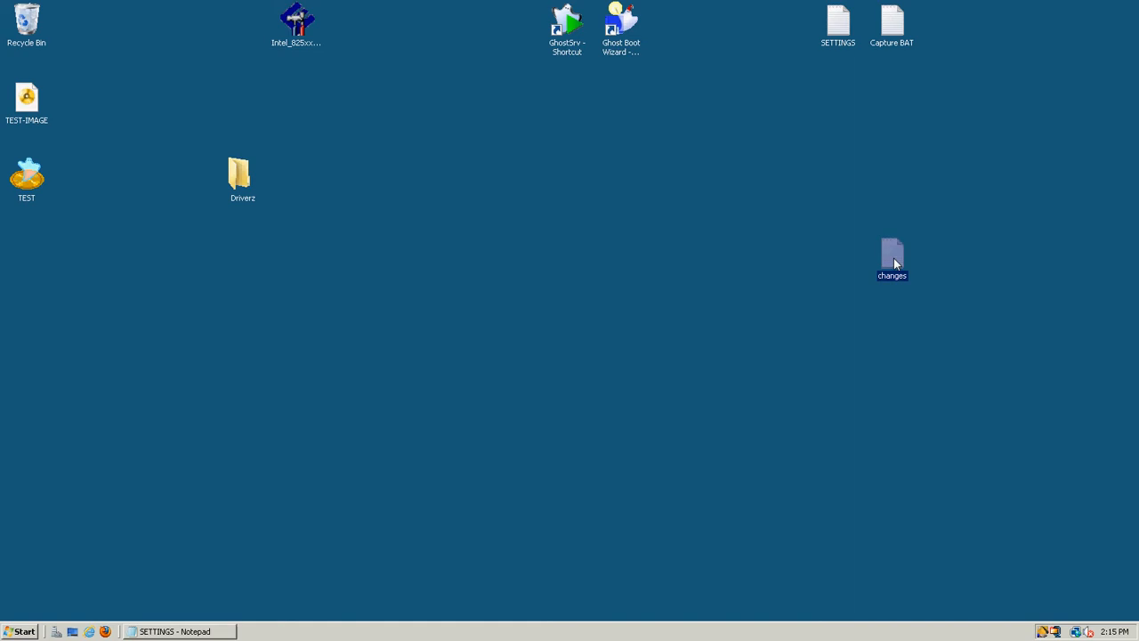
pyautogui.click(1068, 56)
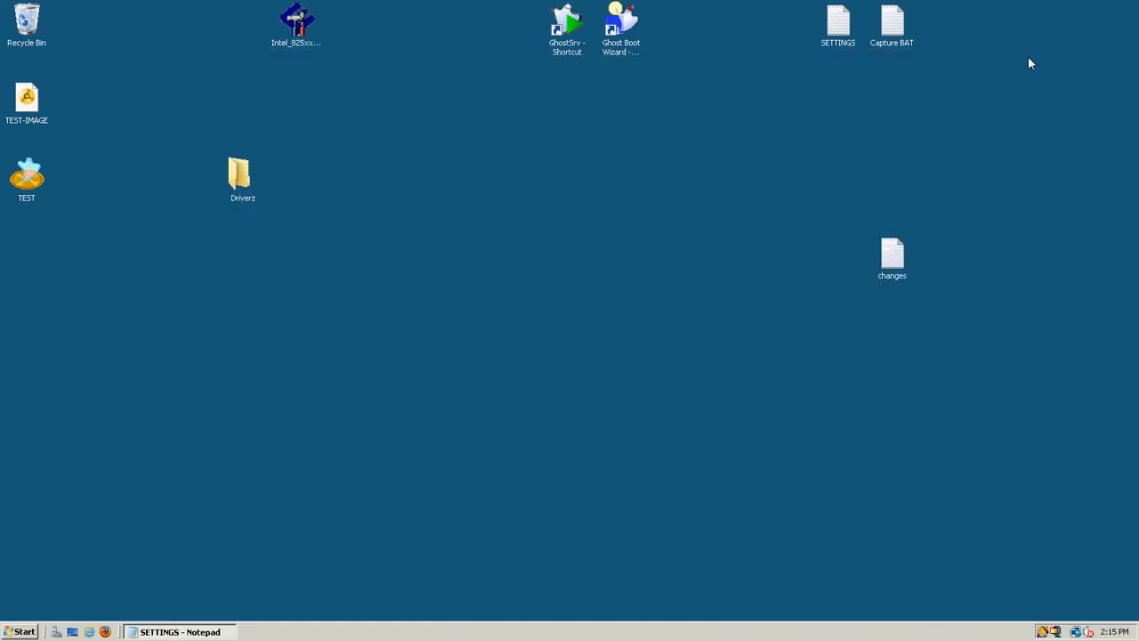
pyautogui.moveTo(892, 257); pyautogui.dragTo(35, 27)
# Open the SETTINGS file, highlight the batch script from the Ghost start comment through the wpeutil reboot line, and close it.
pyautogui.doubleClick(837, 25)
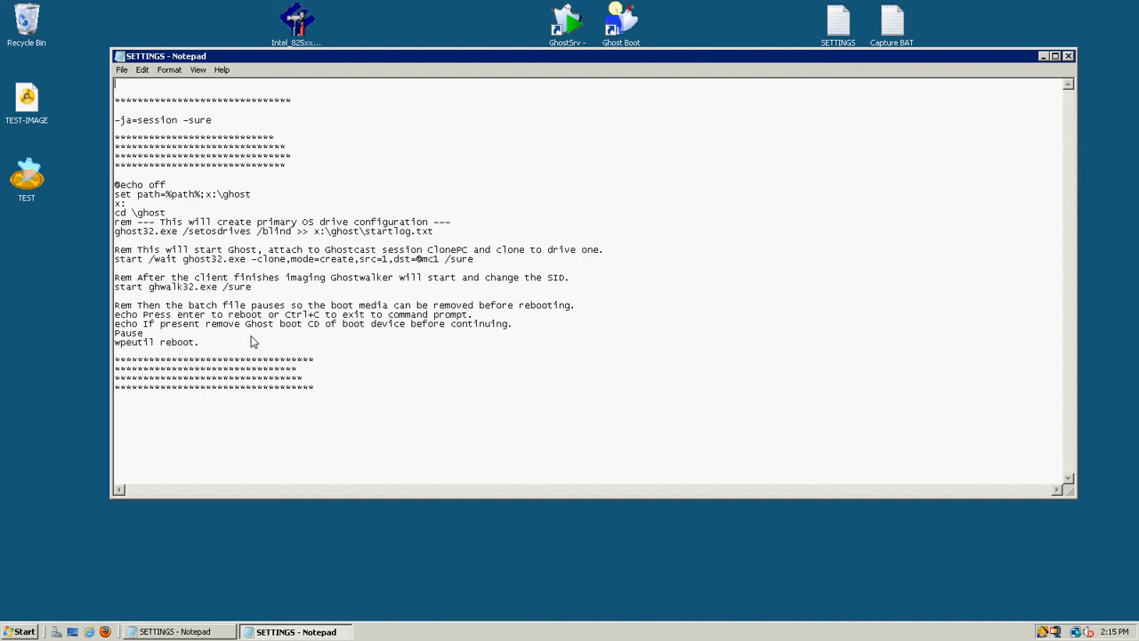
pyautogui.moveTo(216, 342); pyautogui.dragTo(113, 247)
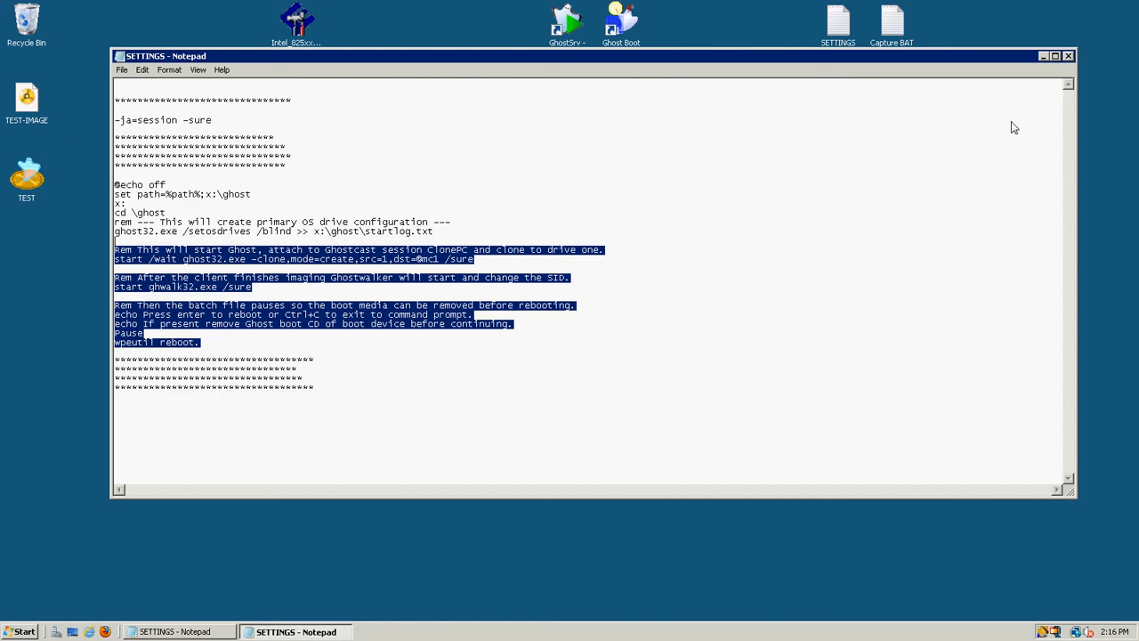
pyautogui.click(1069, 57)
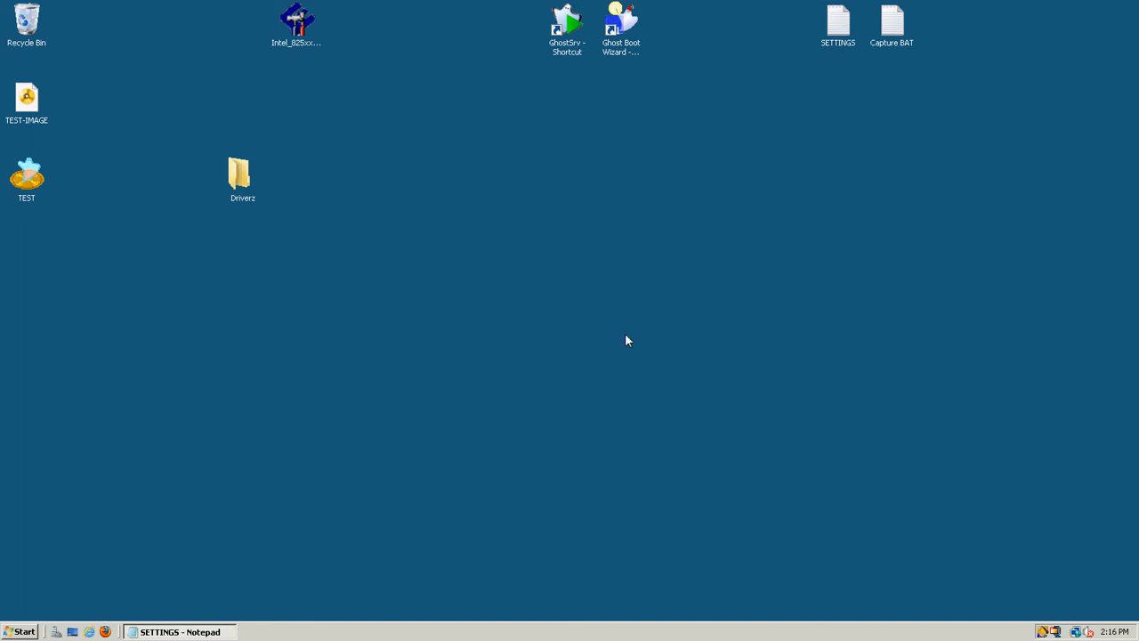
# Rearrange the Intel driver package, TEST-IMAGE and TEST icons around the Driverz folder on the desktop.
pyautogui.moveTo(293, 34); pyautogui.dragTo(354, 267)
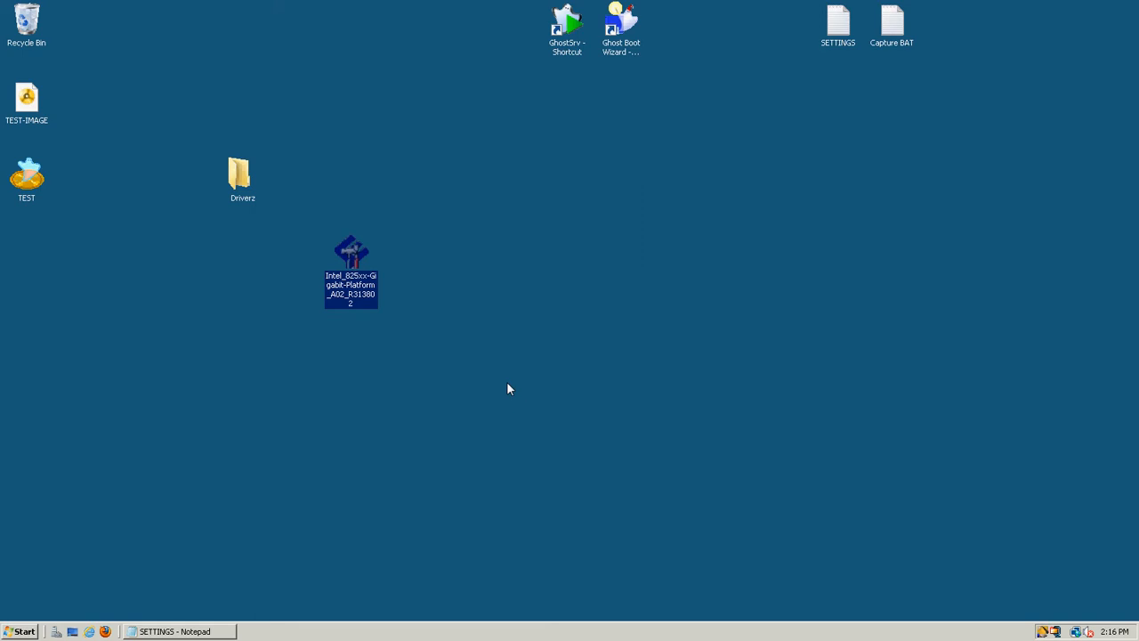
pyautogui.moveTo(26, 98); pyautogui.dragTo(136, 256)
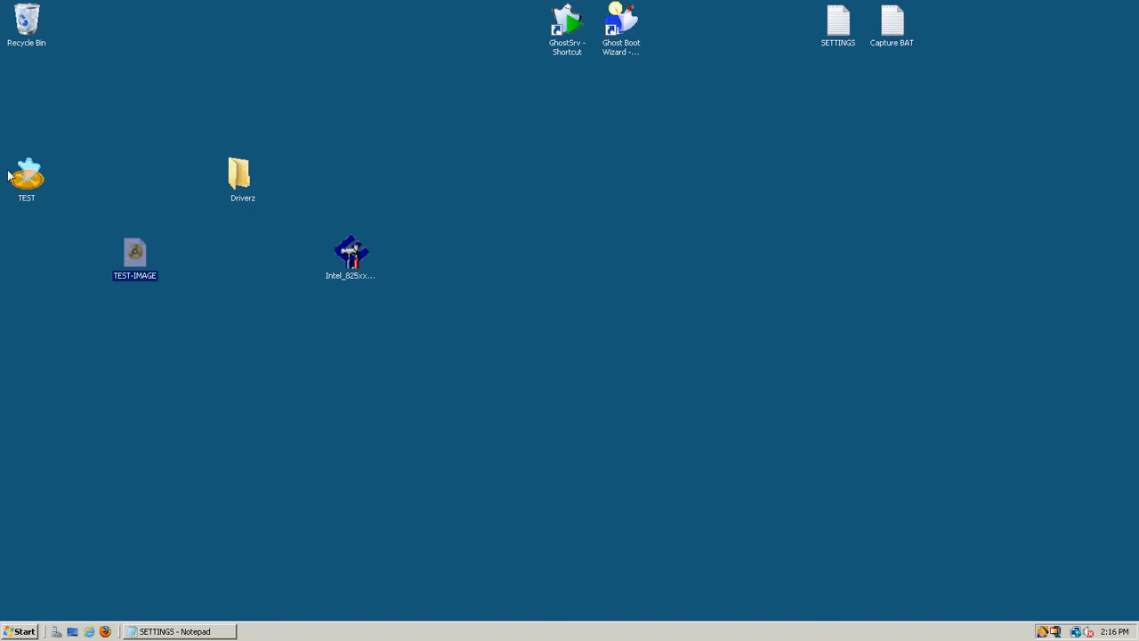
pyautogui.moveTo(27, 178); pyautogui.dragTo(81, 103)
pyautogui.click(89, 165)
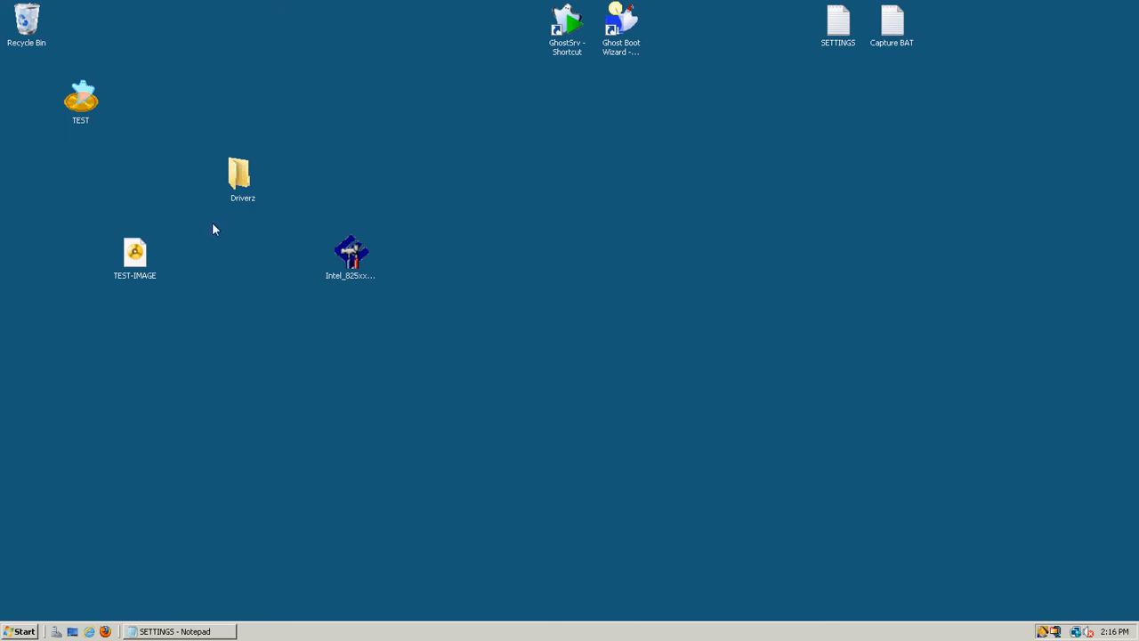
# Open the SETTINGS file and GhostCast Server, arranging both windows so the batch script and the session settings are in view.
pyautogui.doubleClick(841, 32)
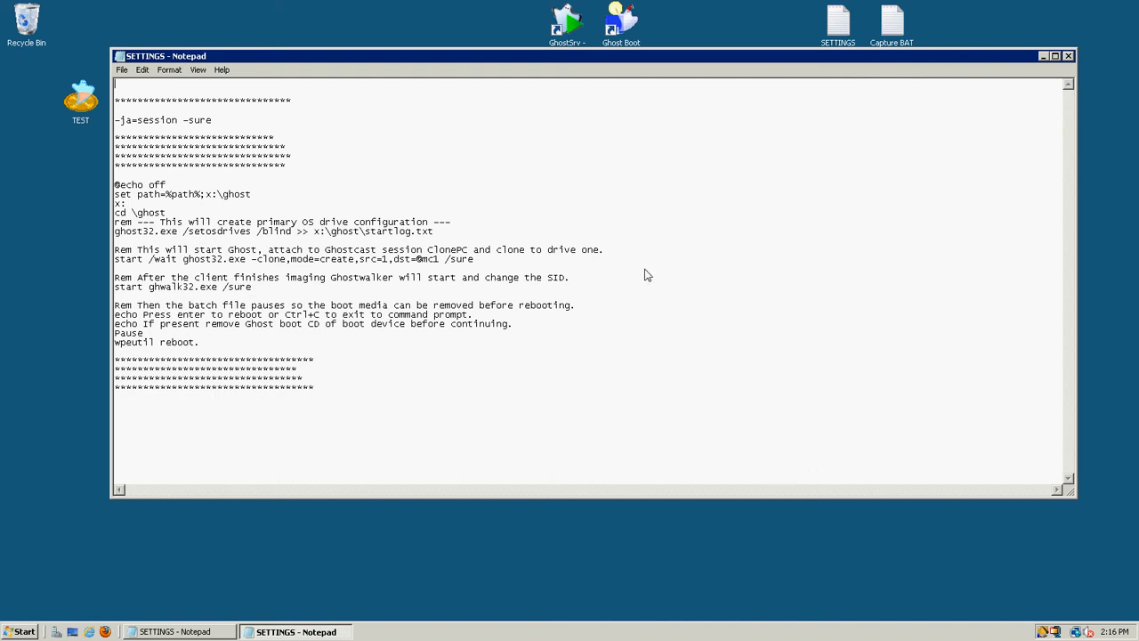
pyautogui.moveTo(583, 57); pyautogui.dragTo(590, 89)
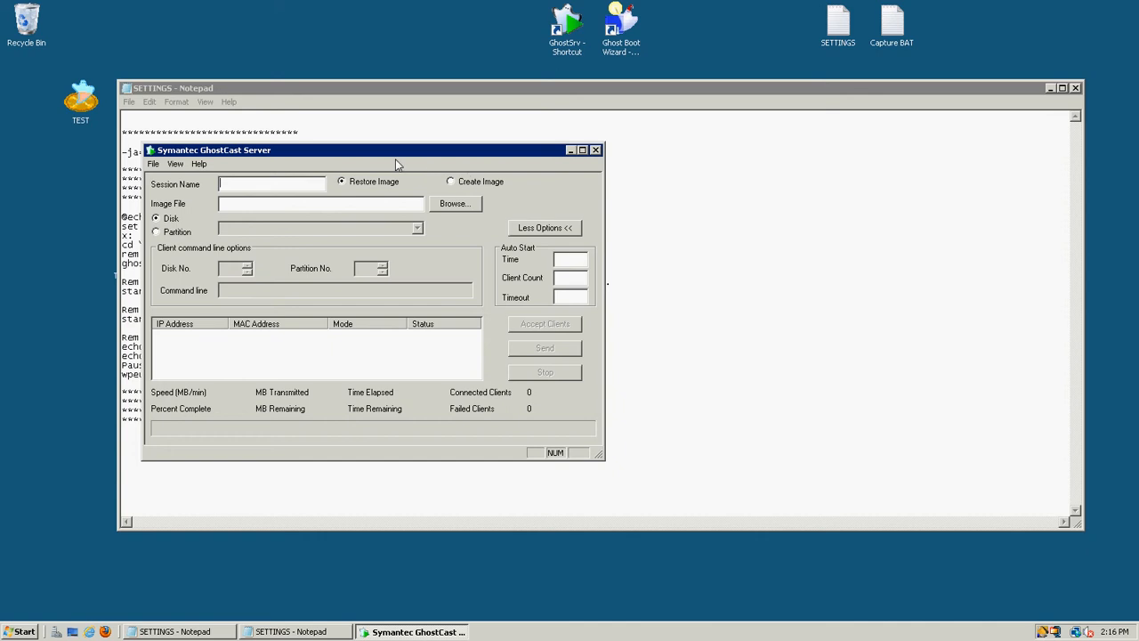
pyautogui.moveTo(397, 153); pyautogui.dragTo(814, 37)
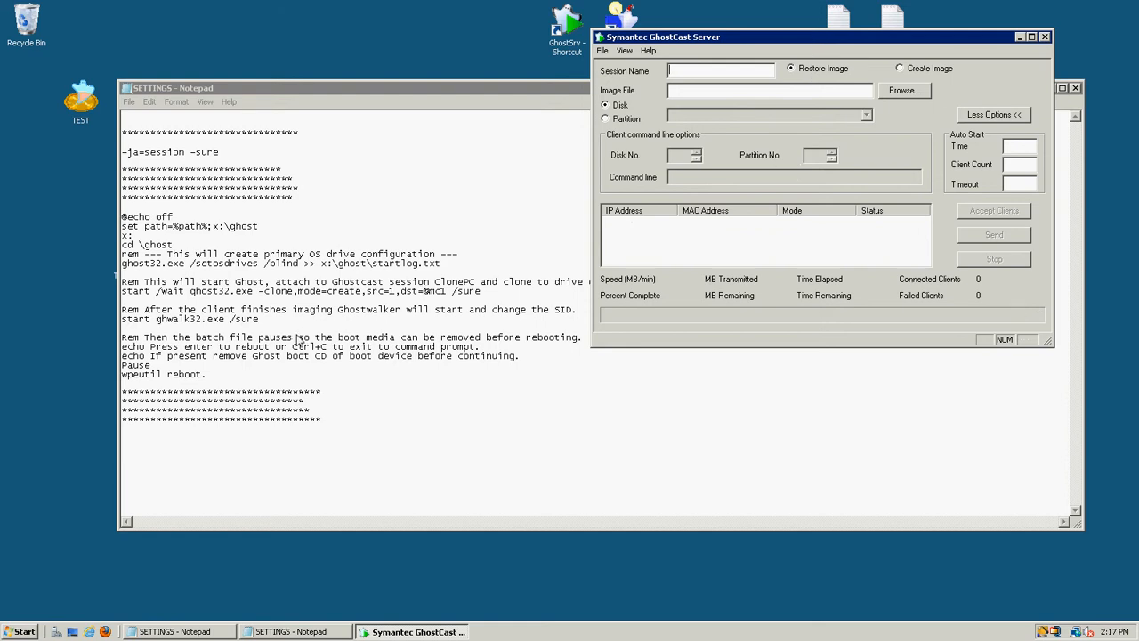
pyautogui.click(364, 296)
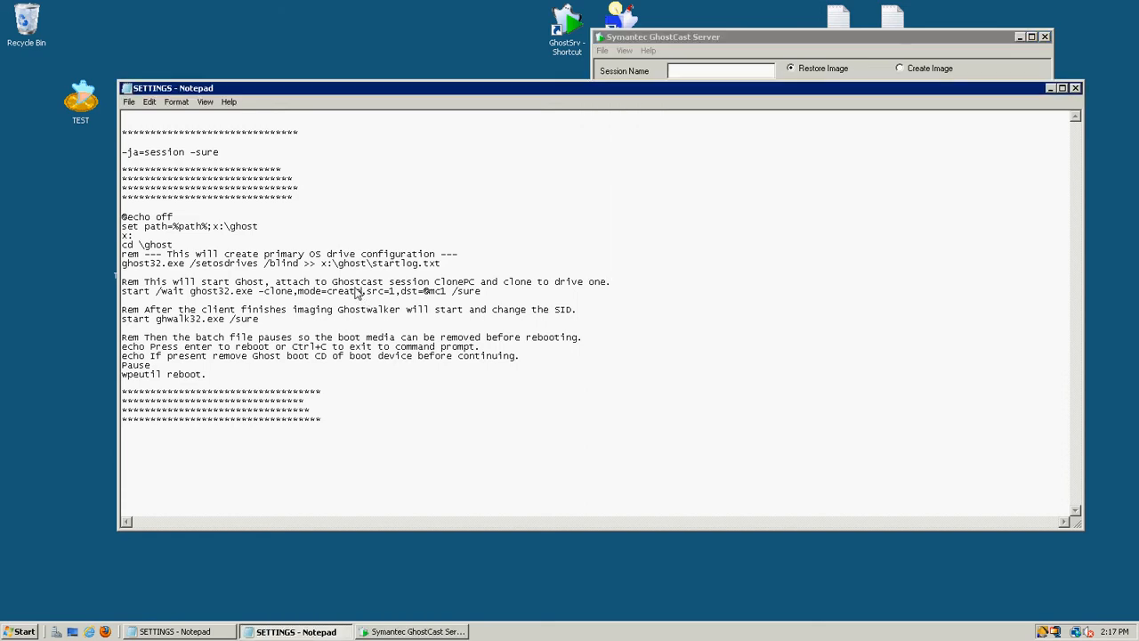
pyautogui.moveTo(362, 294); pyautogui.dragTo(327, 298)
pyautogui.write('restore')
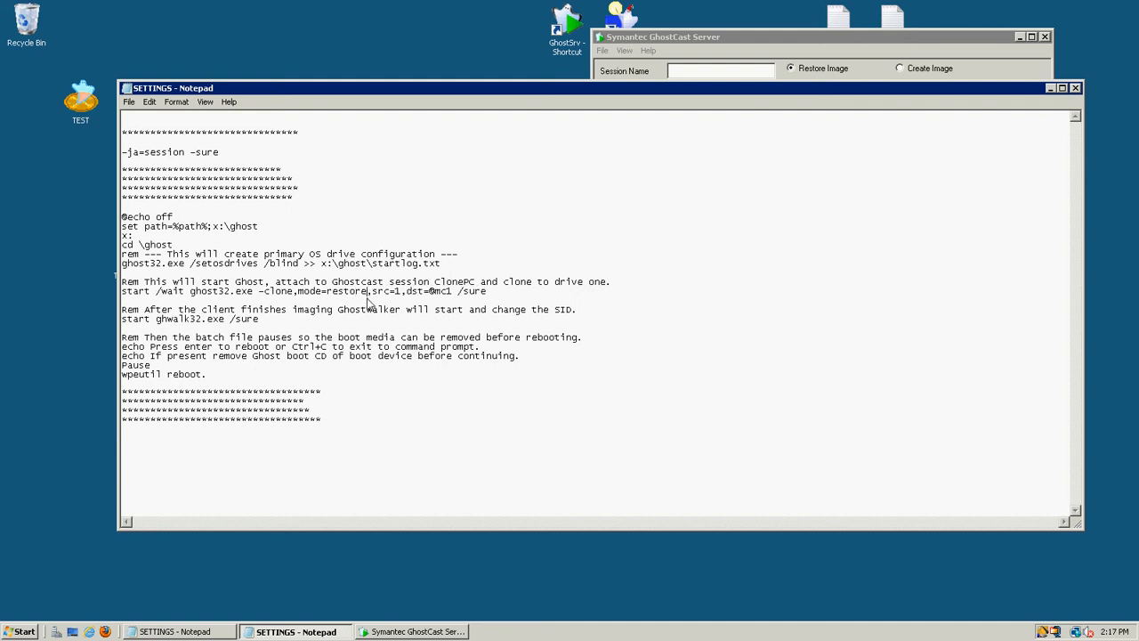
pyautogui.moveTo(369, 297); pyautogui.dragTo(329, 296)
pyautogui.click(453, 295)
pyautogui.moveTo(452, 294); pyautogui.dragTo(447, 294)
pyautogui.write('SESSION')
# In GhostCast Server, name the session SESSION and set it to create an image.
pyautogui.click(712, 75)
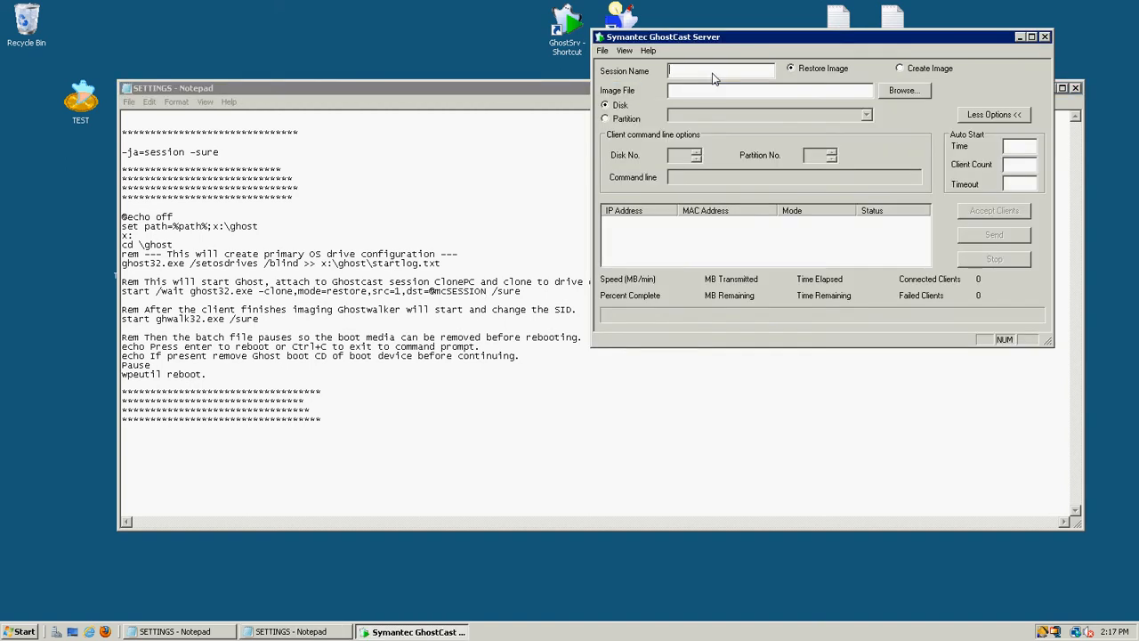
pyautogui.write('SESSION')
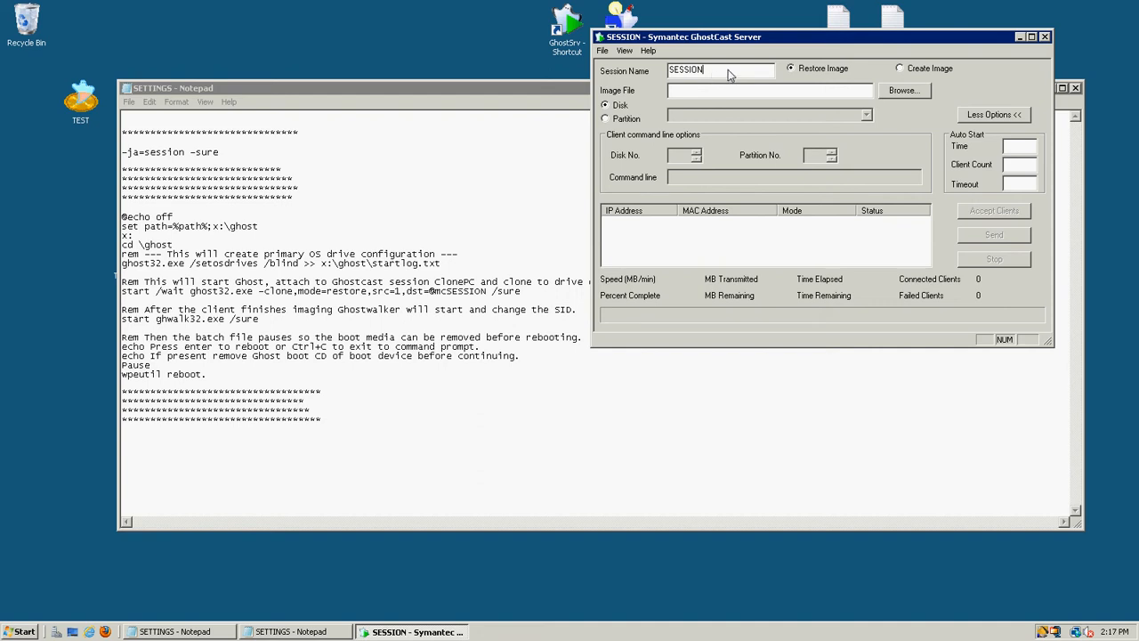
pyautogui.click(901, 69)
pyautogui.click(817, 78)
pyautogui.click(901, 69)
# Choose TEST.gho on the desktop as the session's image file and set the disk number to 1.
pyautogui.click(901, 90)
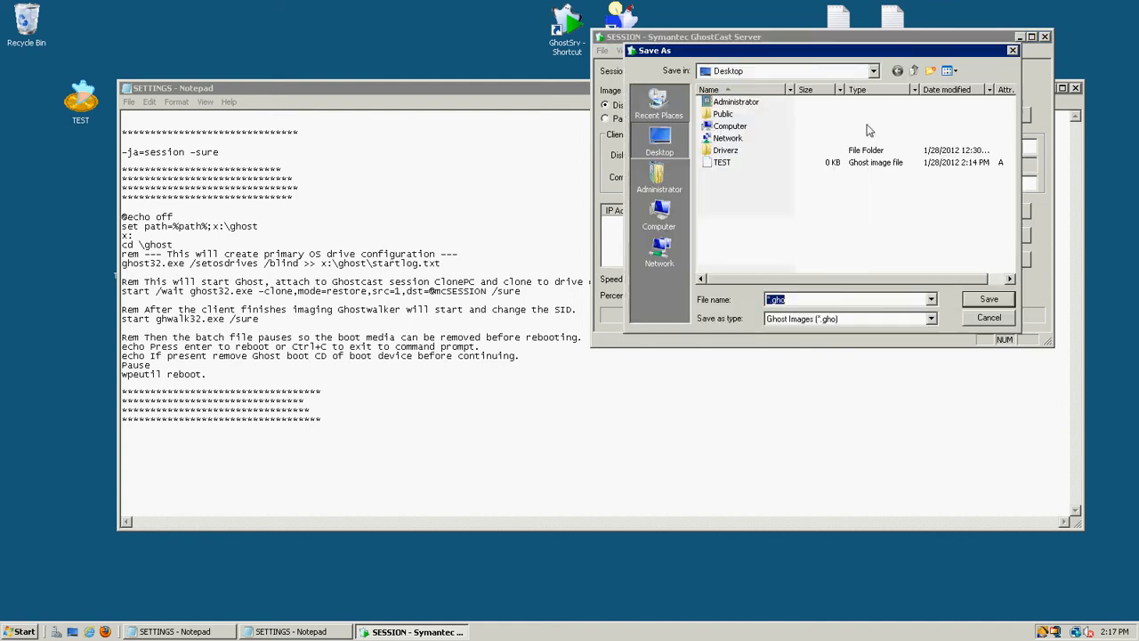
pyautogui.click(731, 162)
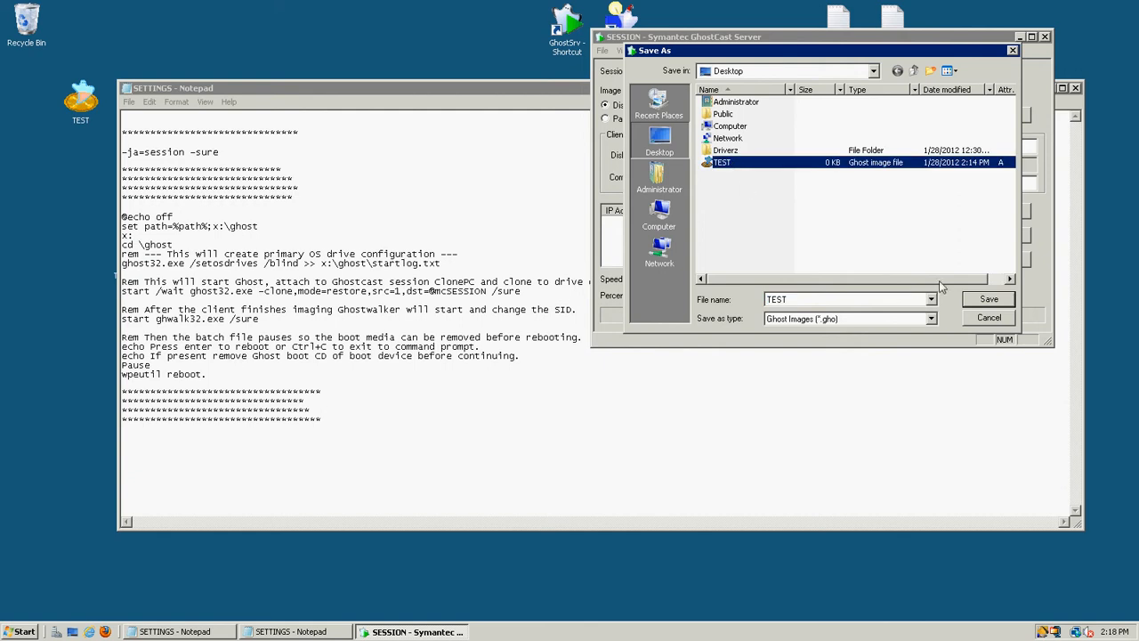
pyautogui.click(984, 300)
pyautogui.click(614, 321)
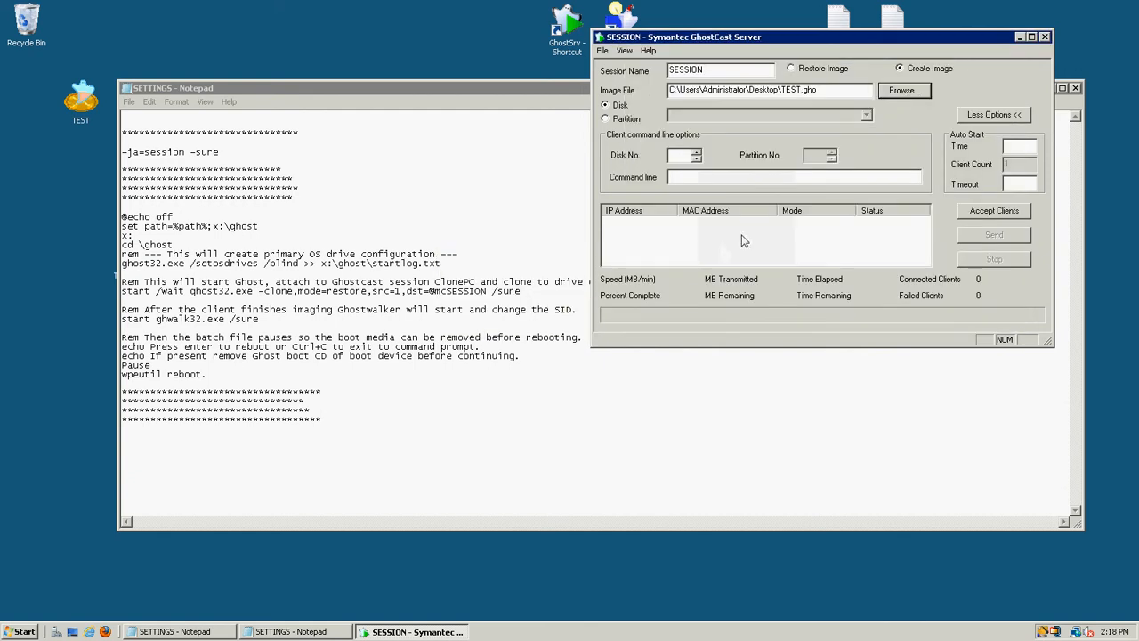
pyautogui.click(697, 151)
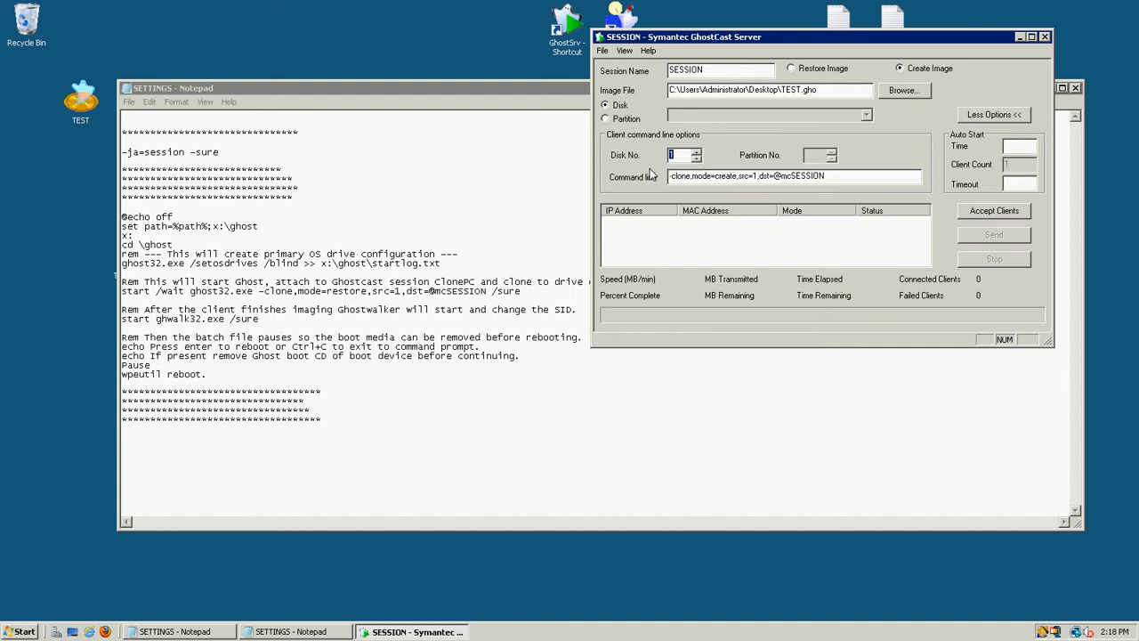
# Compare the GhostCast client command line and its create mode with the script's clone line, highlighting the mode in each.
pyautogui.moveTo(671, 176); pyautogui.dragTo(849, 212)
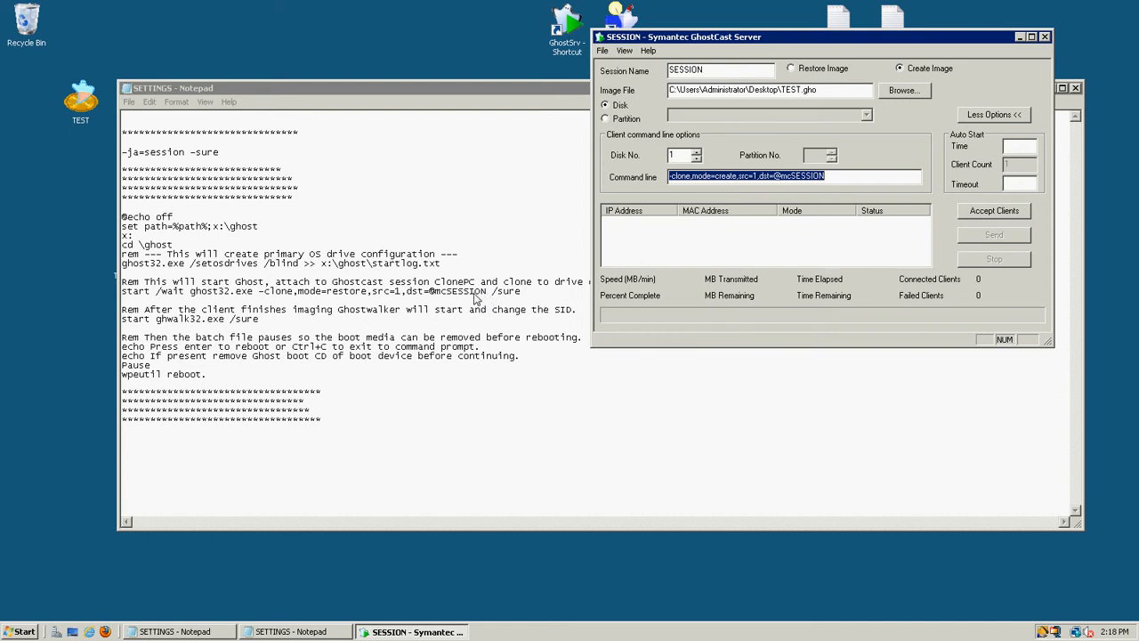
pyautogui.moveTo(735, 184); pyautogui.dragTo(717, 182)
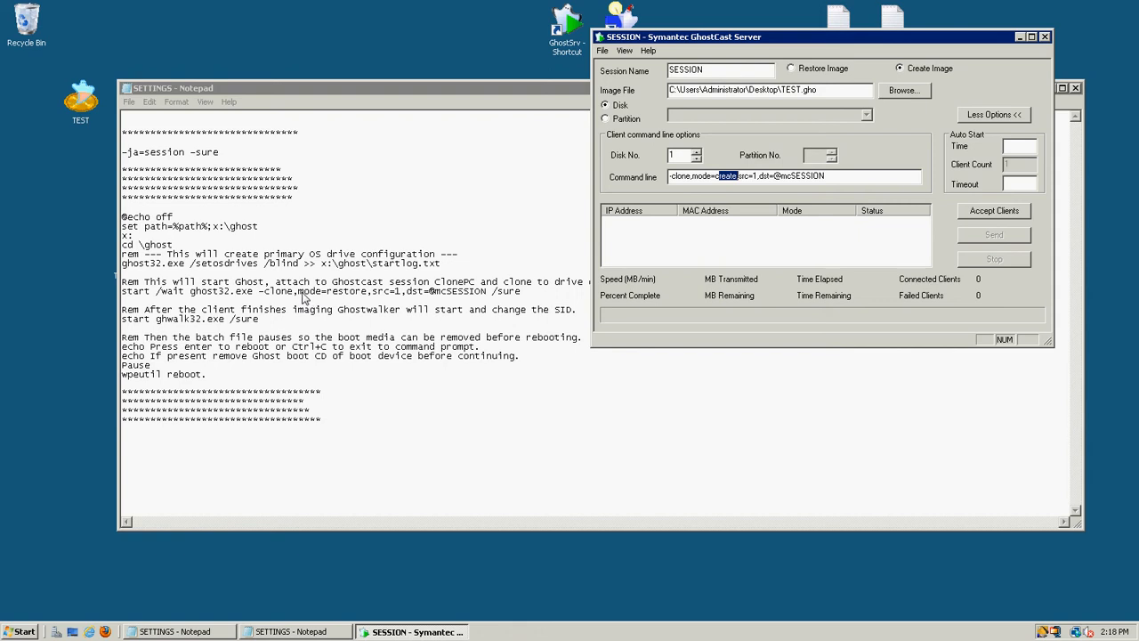
pyautogui.moveTo(303, 293); pyautogui.dragTo(368, 299)
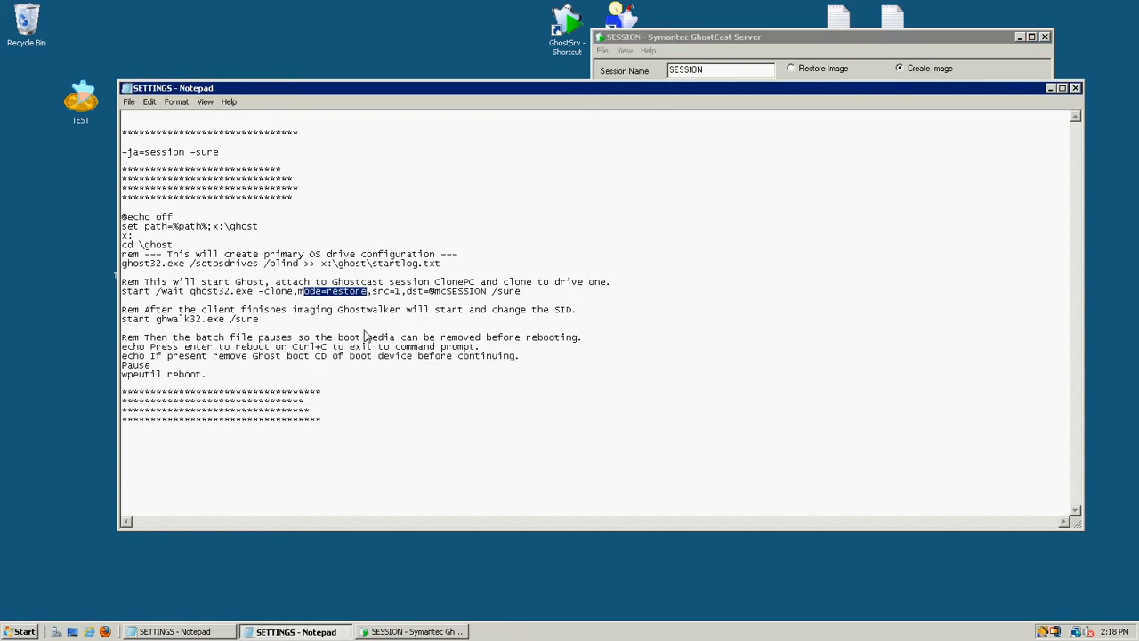
pyautogui.moveTo(261, 318); pyautogui.dragTo(253, 310)
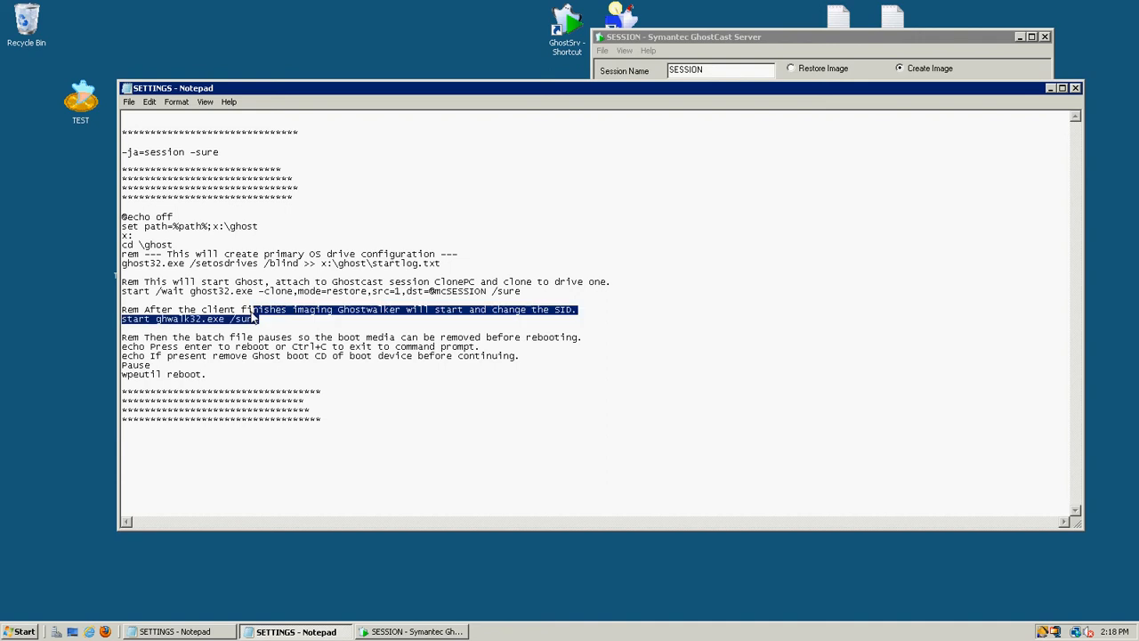
pyautogui.click(335, 322)
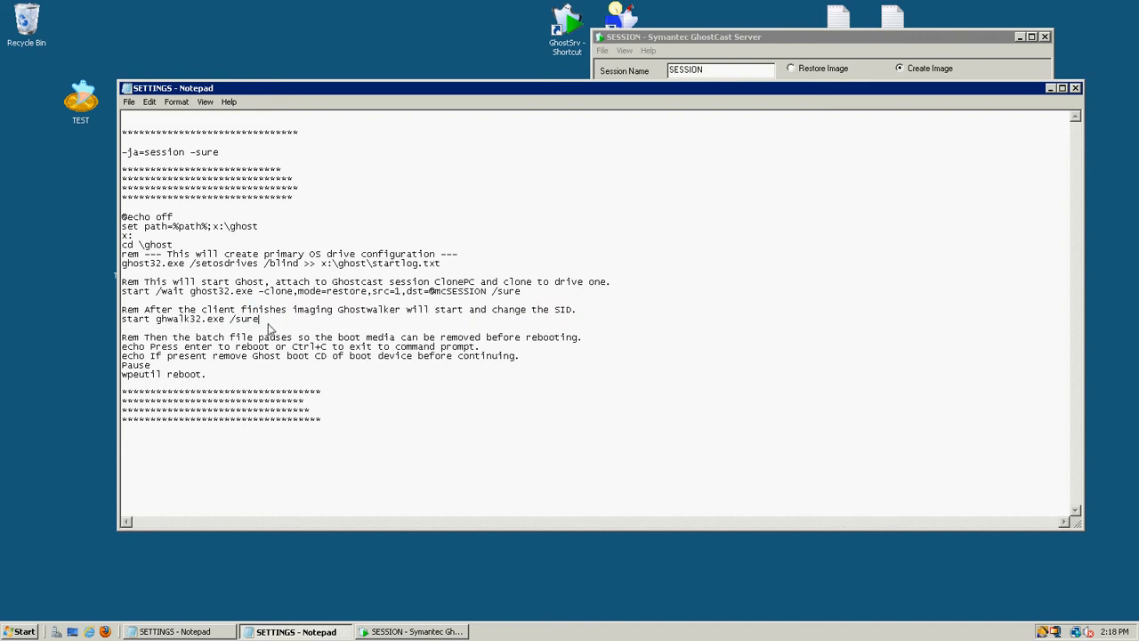
pyautogui.moveTo(367, 293); pyautogui.dragTo(326, 300)
# Review the script's Ghostwalker SID-change command and its pause-and-reboot block, highlighting the ghwalk32.exe line and the Ctrl+C exit option.
pyautogui.moveTo(259, 319); pyautogui.dragTo(110, 317)
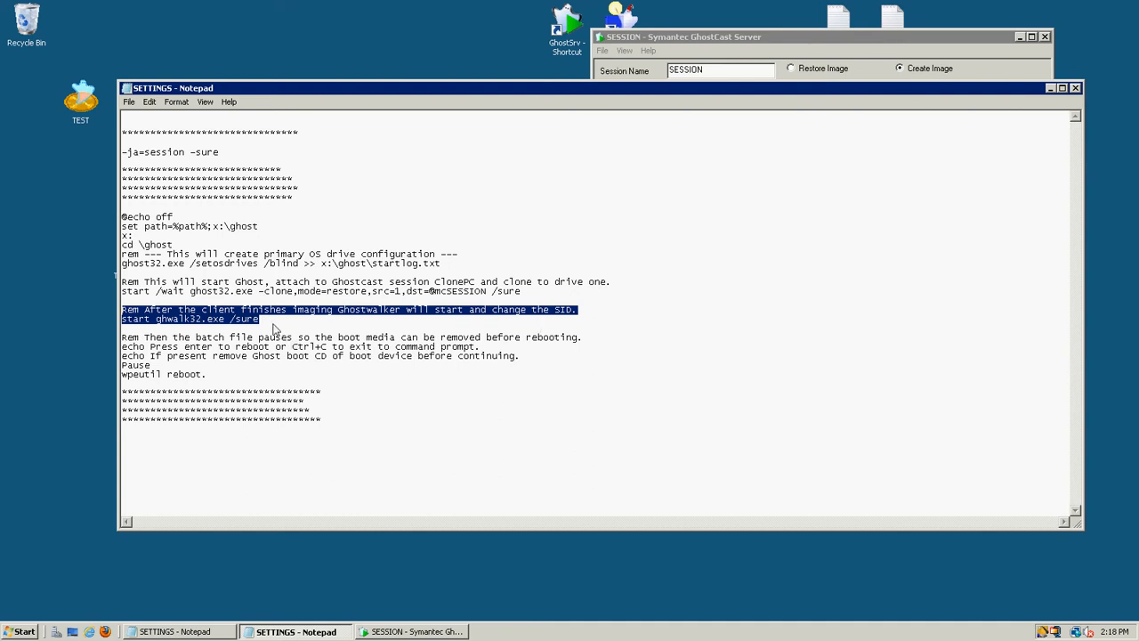
pyautogui.click(273, 323)
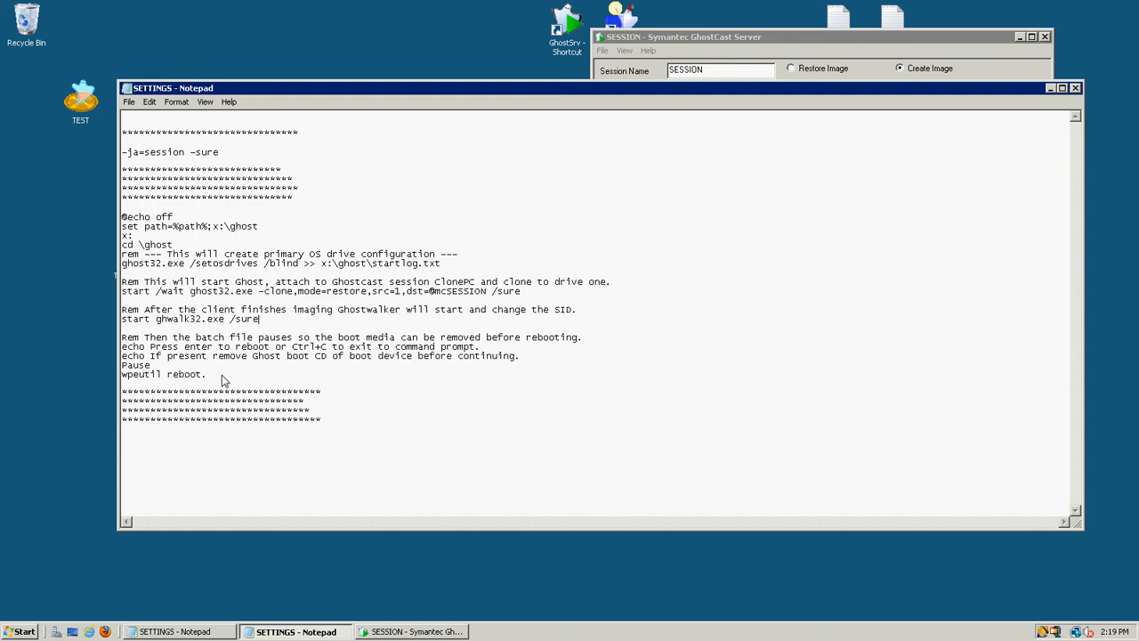
pyautogui.moveTo(223, 381); pyautogui.dragTo(122, 339)
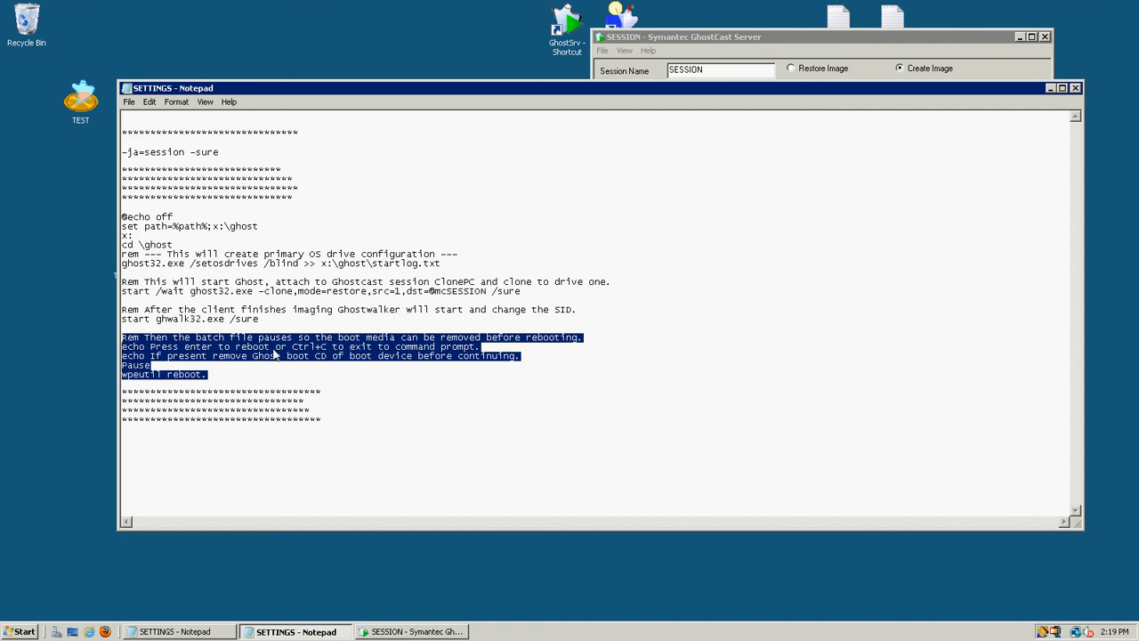
pyautogui.moveTo(293, 348); pyautogui.dragTo(331, 349)
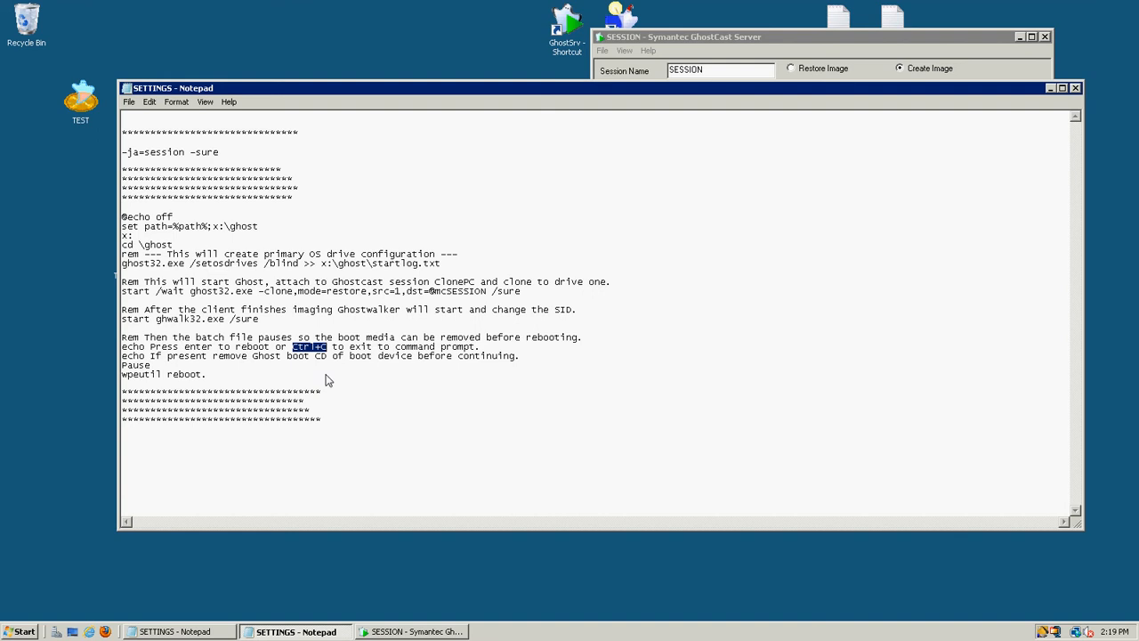
pyautogui.moveTo(229, 319); pyautogui.dragTo(157, 321)
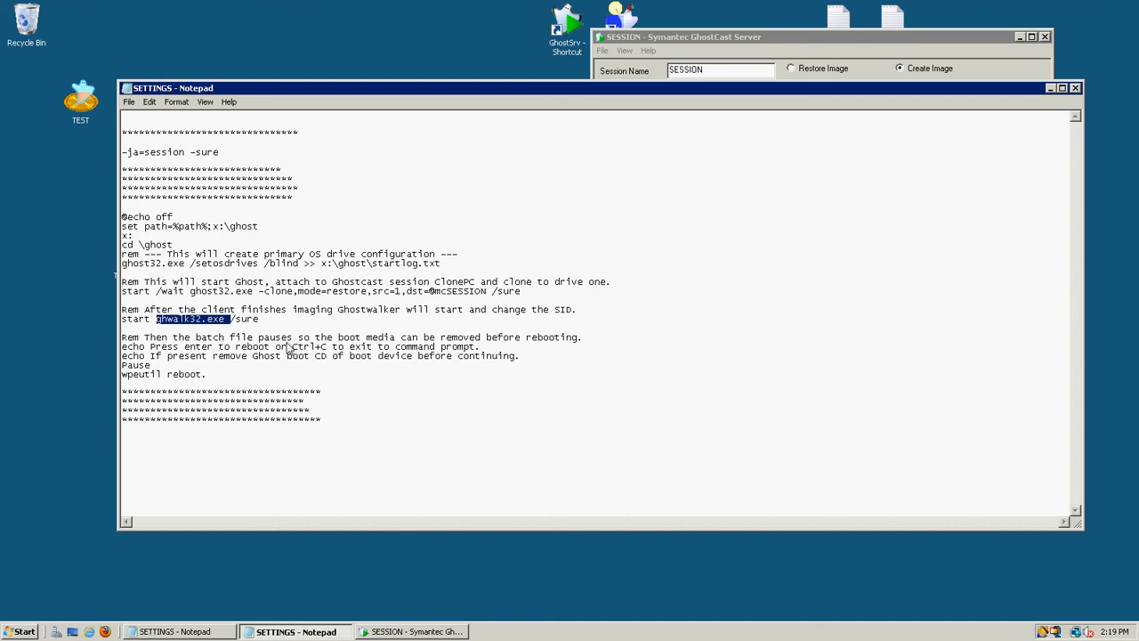
pyautogui.moveTo(292, 348); pyautogui.dragTo(333, 353)
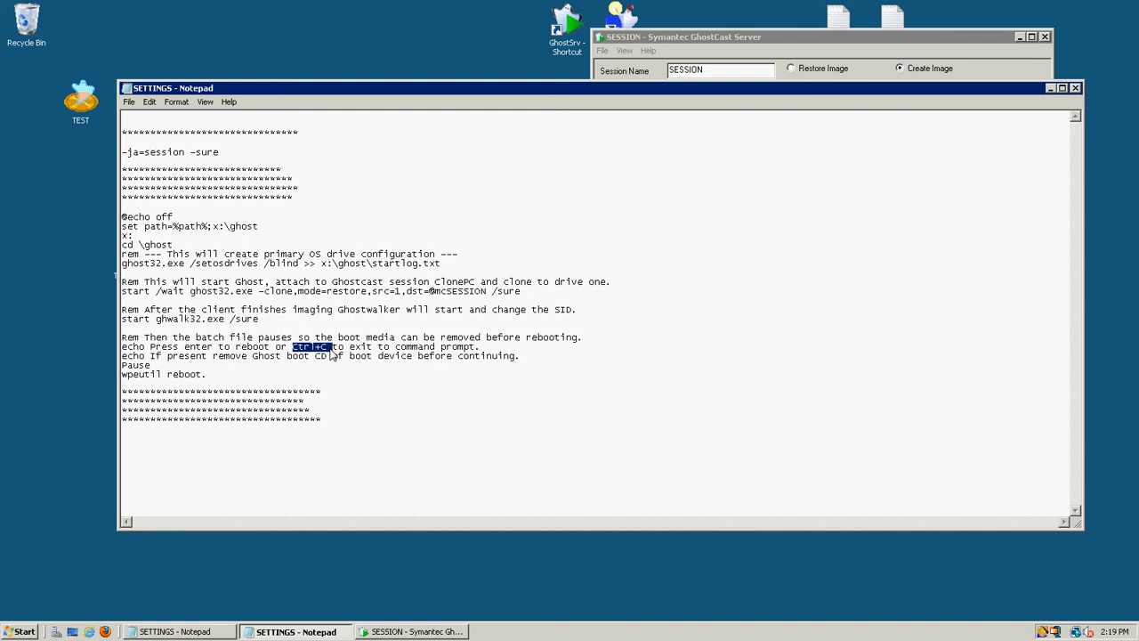
pyautogui.moveTo(268, 321); pyautogui.dragTo(114, 313)
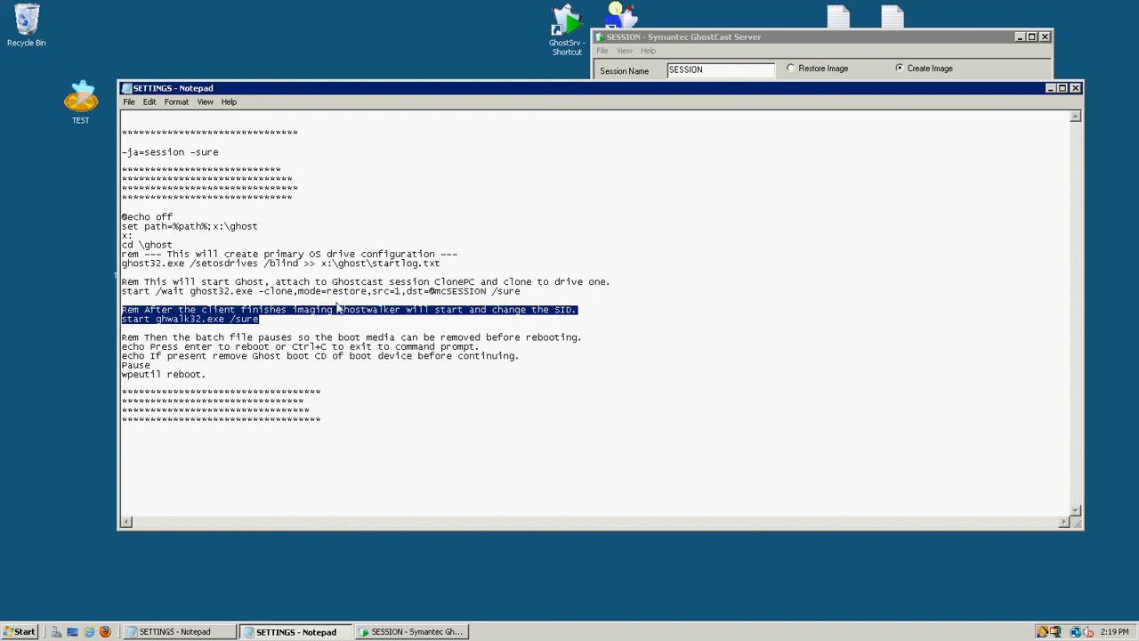
pyautogui.moveTo(470, 300); pyautogui.dragTo(512, 293)
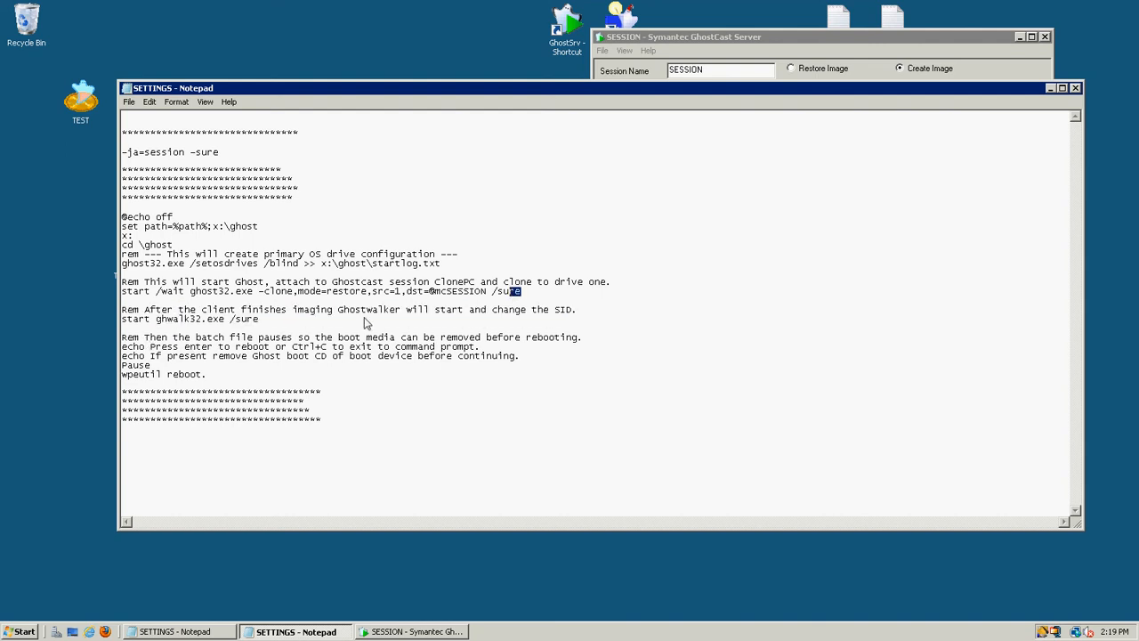
pyautogui.moveTo(266, 324); pyautogui.dragTo(164, 330)
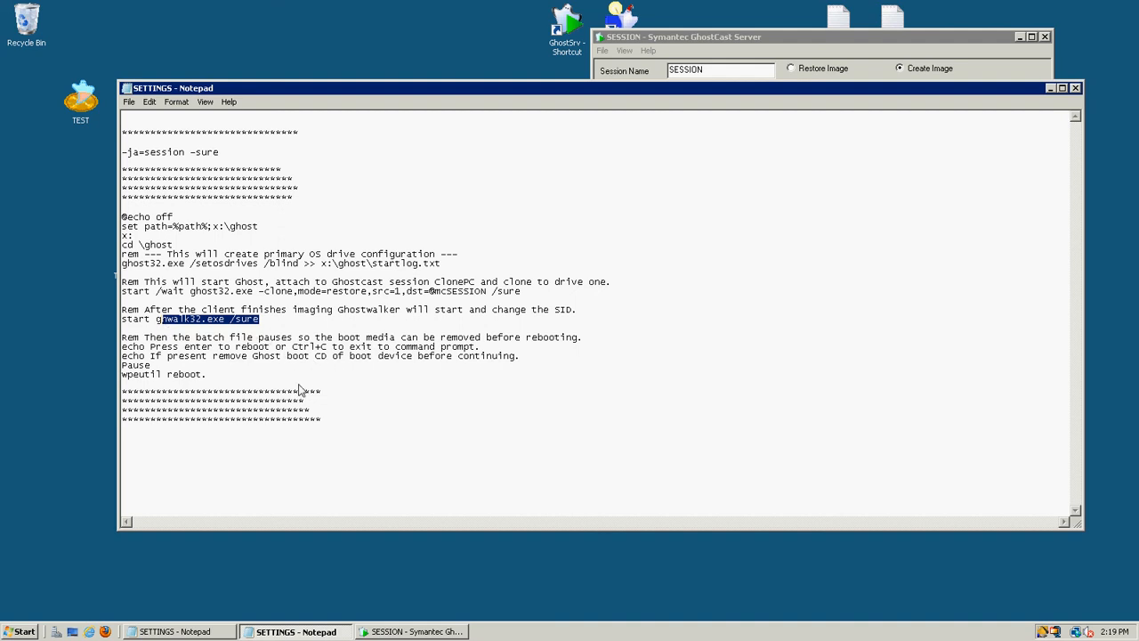
pyautogui.moveTo(264, 321); pyautogui.dragTo(146, 325)
# Return to the GhostCast command line, then close GhostCast Server and the edited SETTINGS file.
pyautogui.click(866, 39)
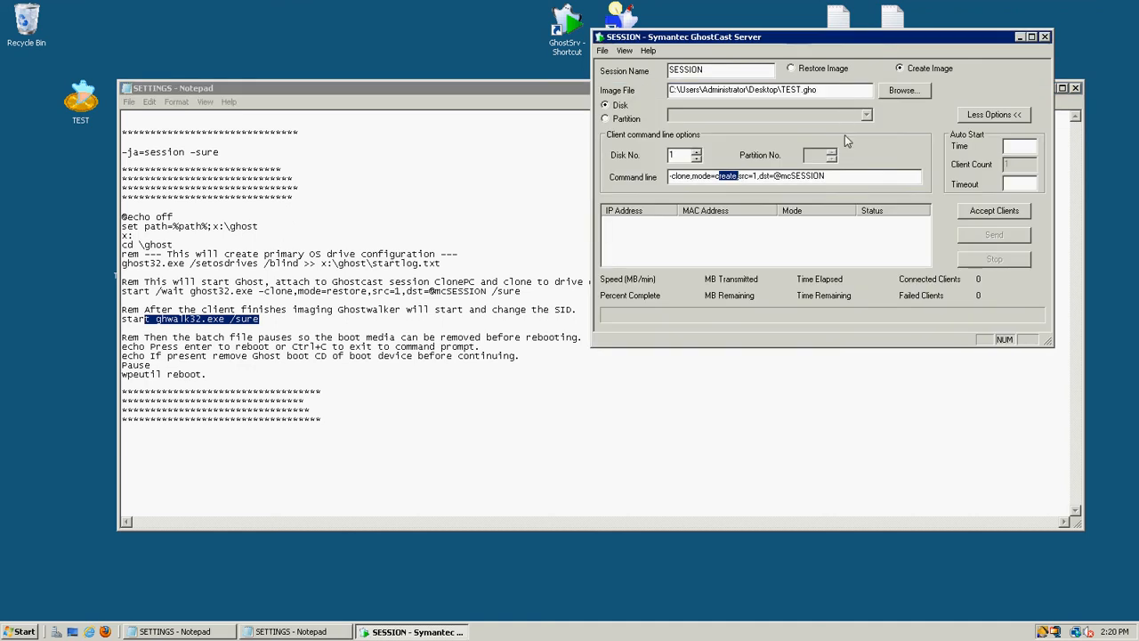
pyautogui.click(850, 176)
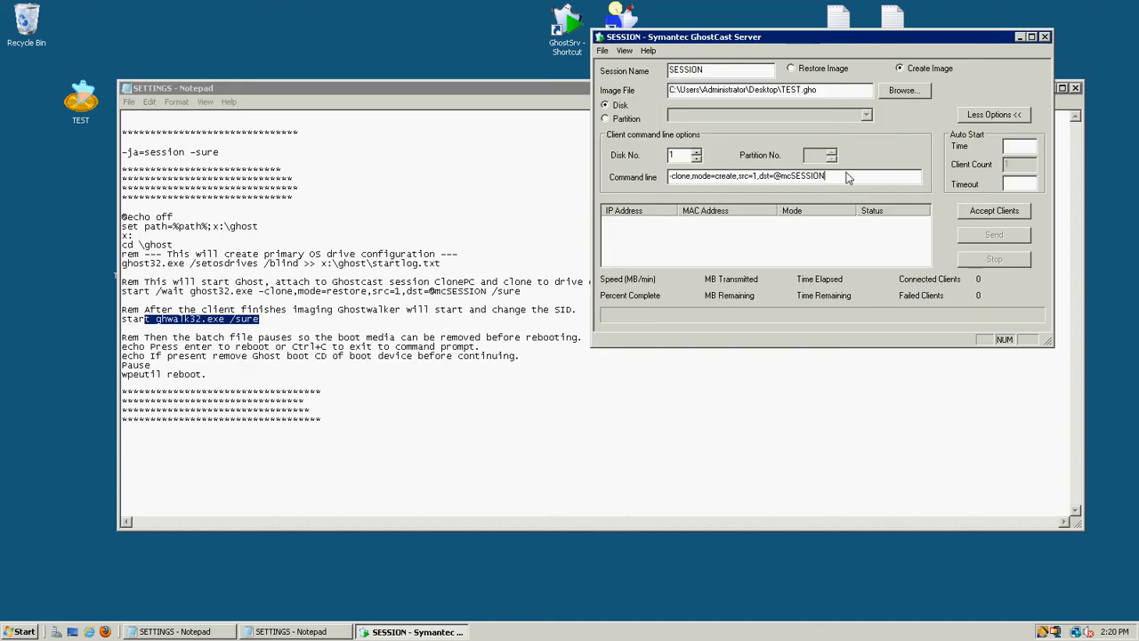
pyautogui.click(1045, 37)
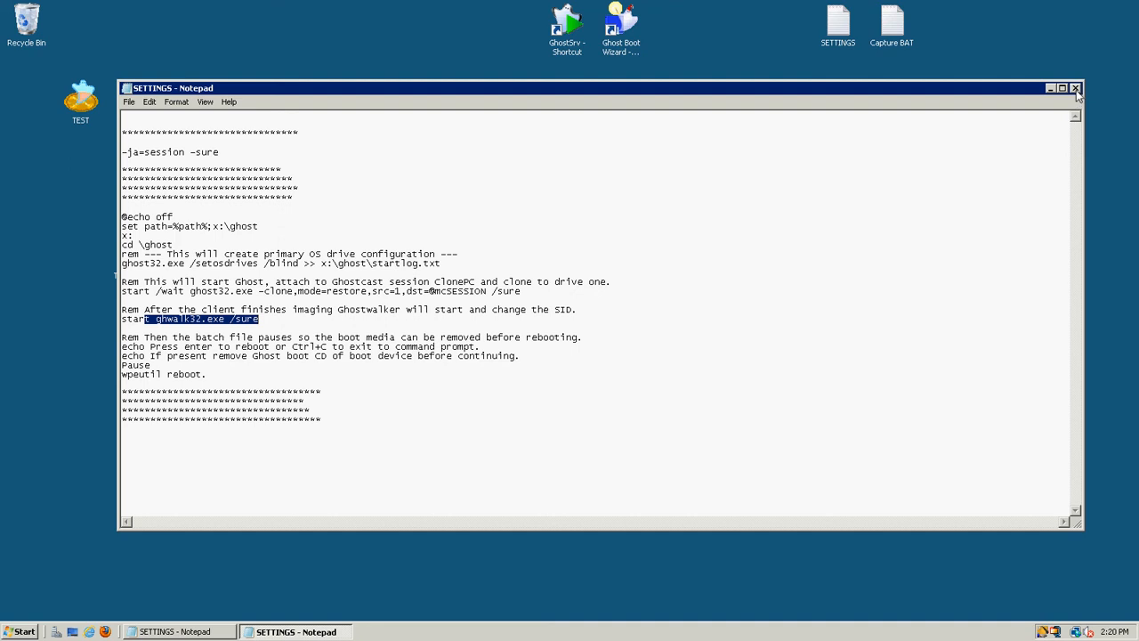
pyautogui.click(1075, 88)
pyautogui.click(605, 328)
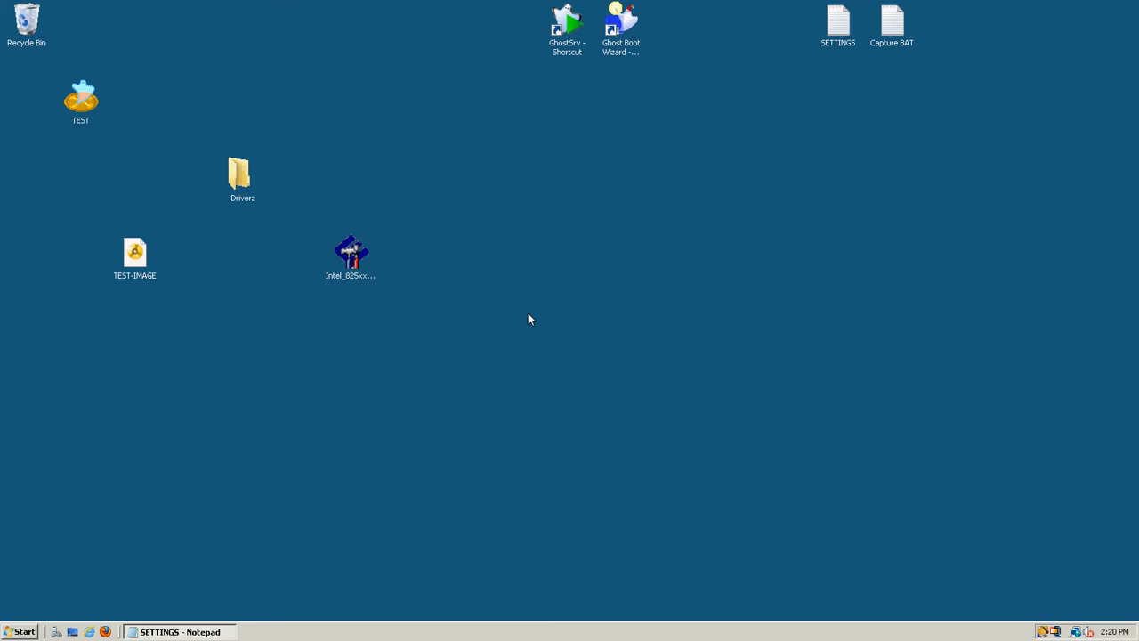
# Minimize the remote server session and return to the Test virtual machine in VMware Workstation.
pyautogui.moveTo(656, 4)
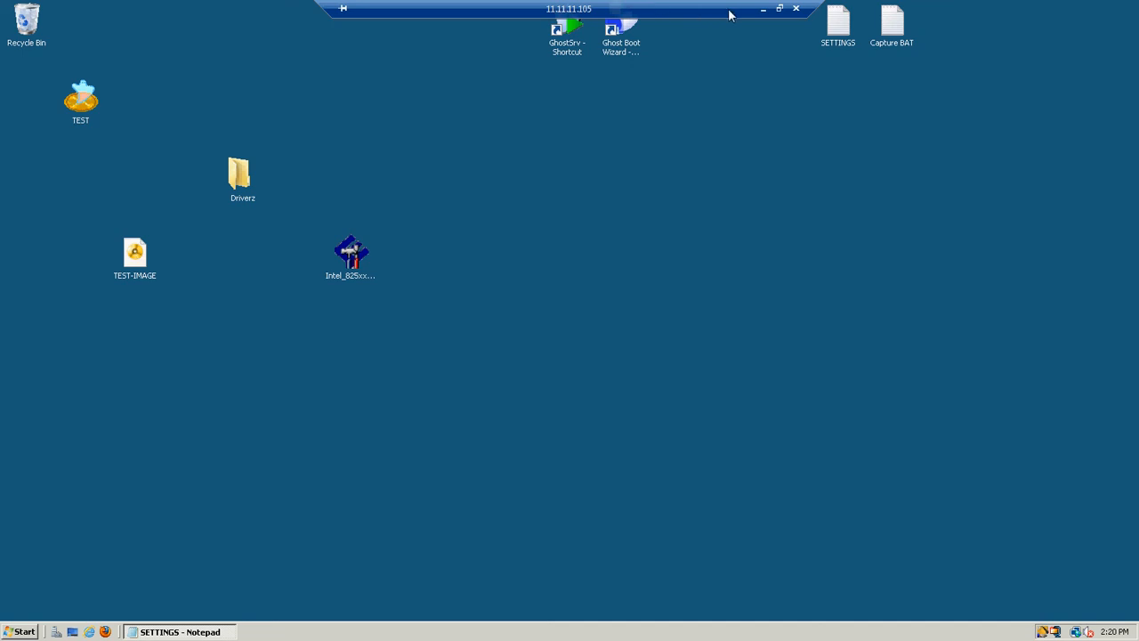
pyautogui.click(763, 9)
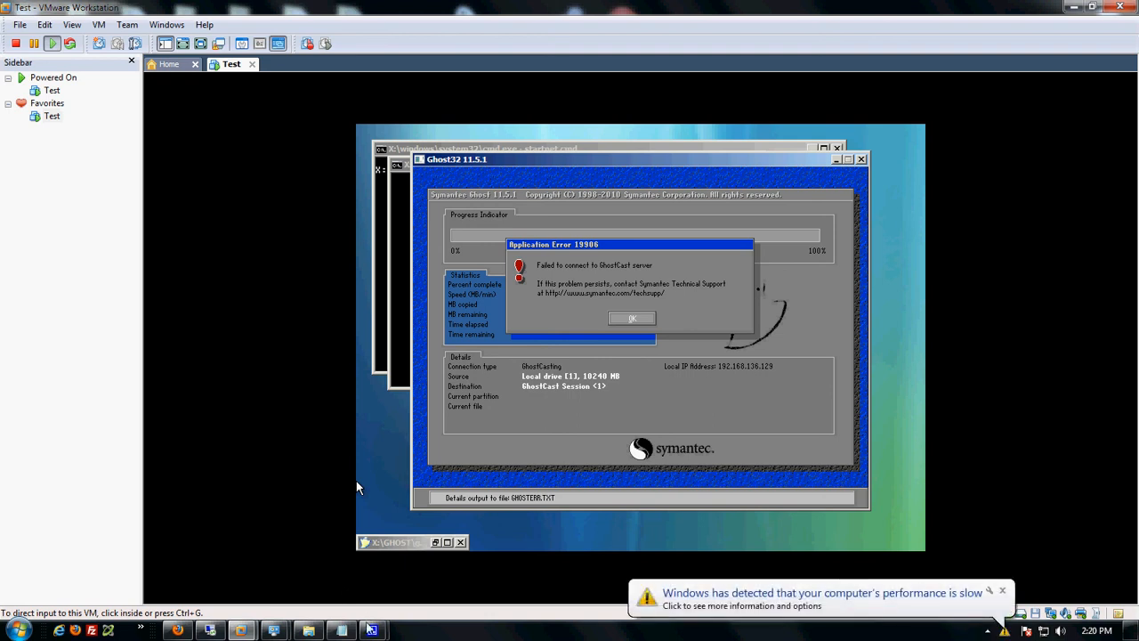
pyautogui.moveTo(372, 630)
pyautogui.click(297, 560)
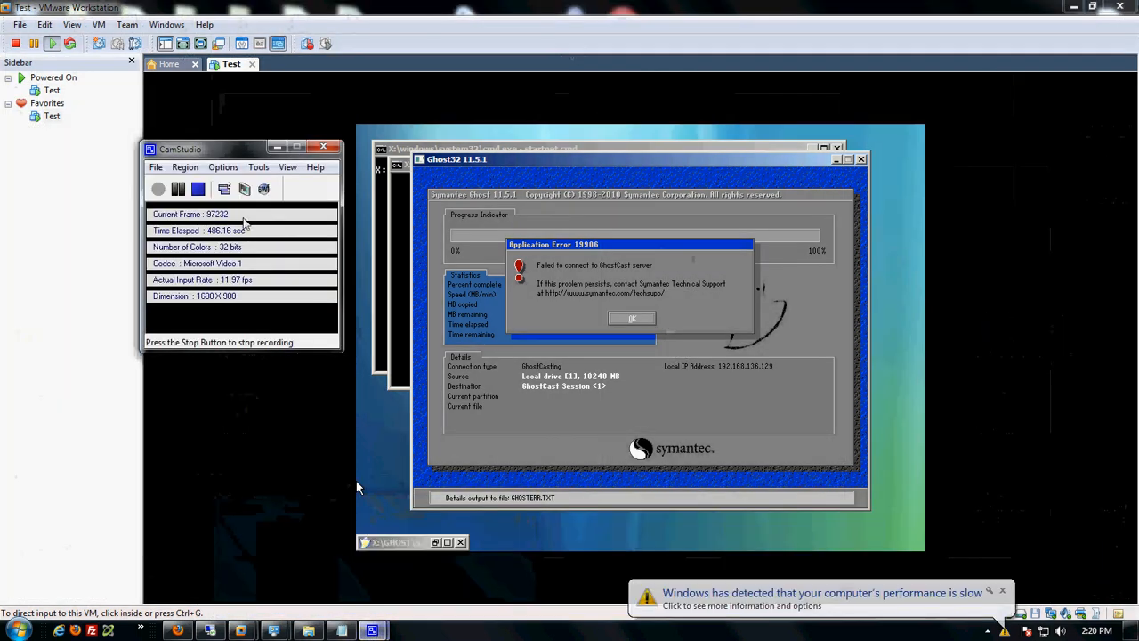